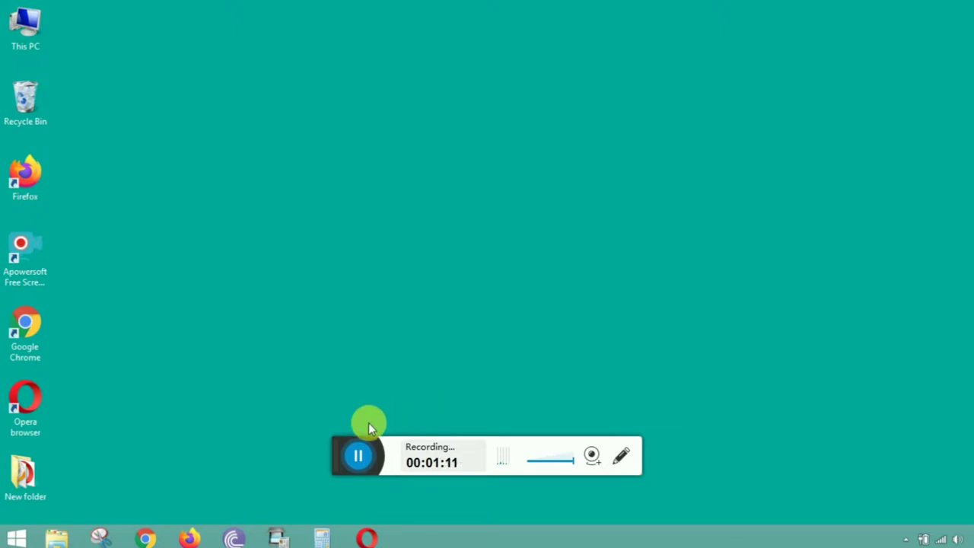
Quick-format the TOSHIBA (I:) drive from This PC with the default FAT32 file system and volume label TOSHIBA
drag(344, 448, 361, 481)
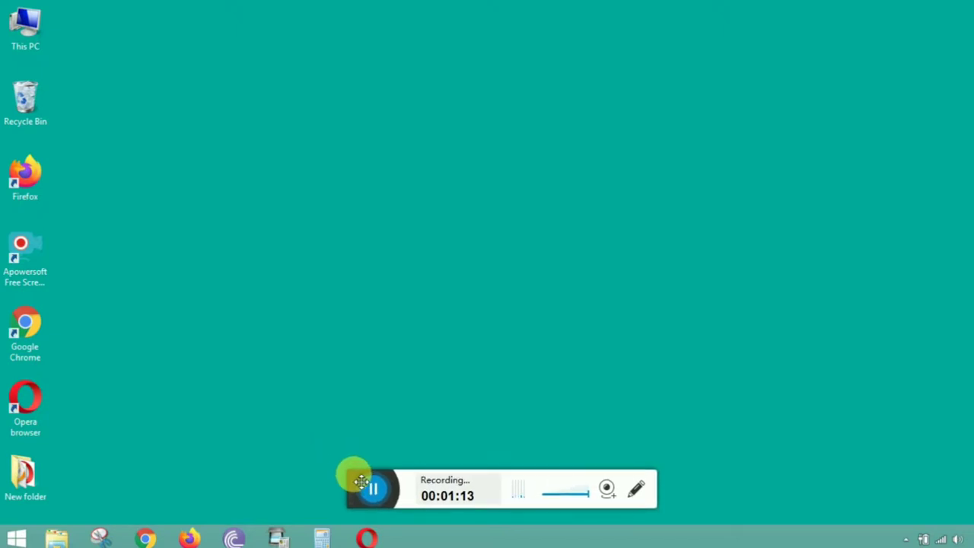
double_click(26, 23)
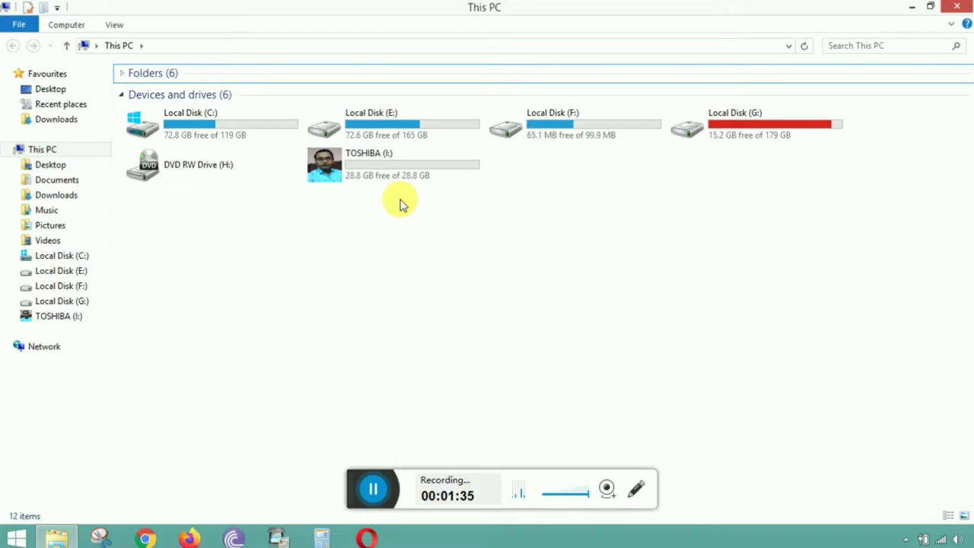
right_click(340, 168)
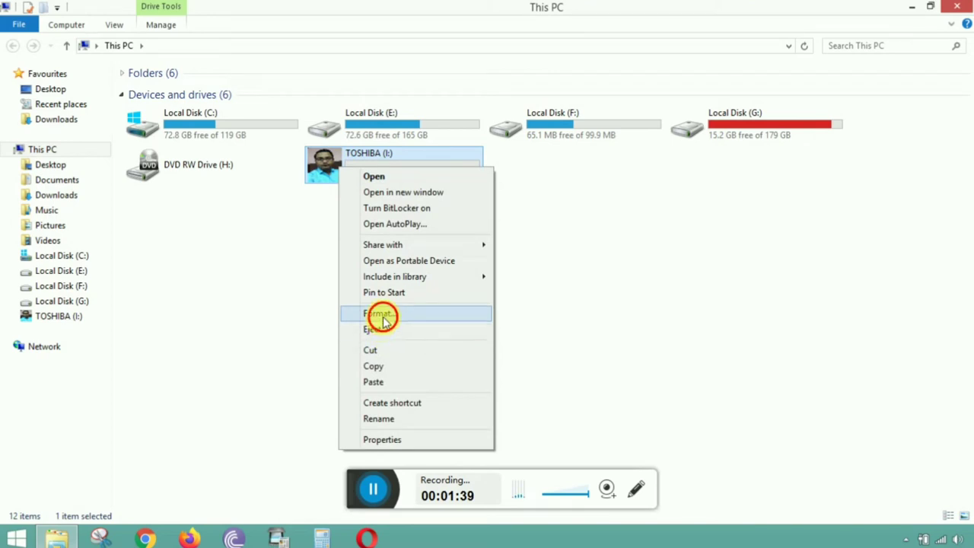
click(381, 313)
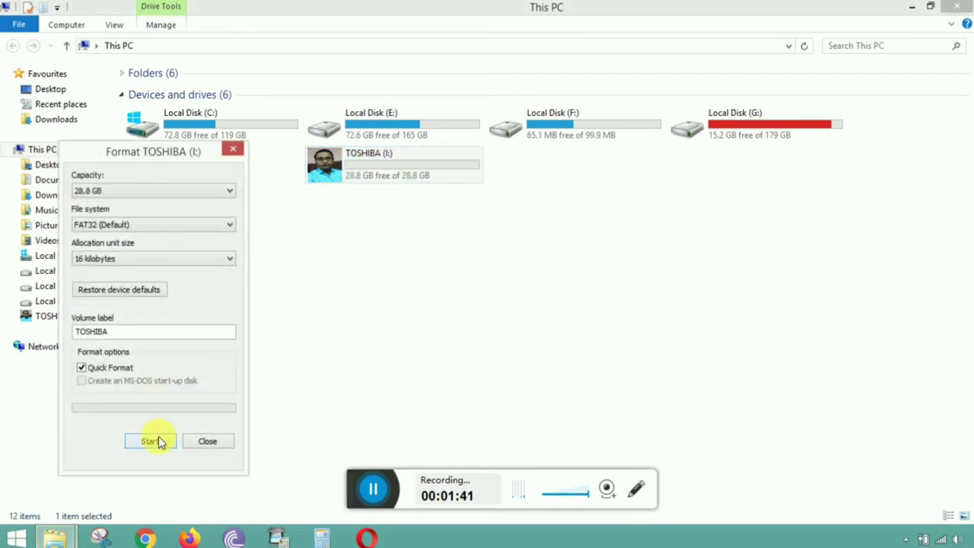
click(158, 439)
click(520, 270)
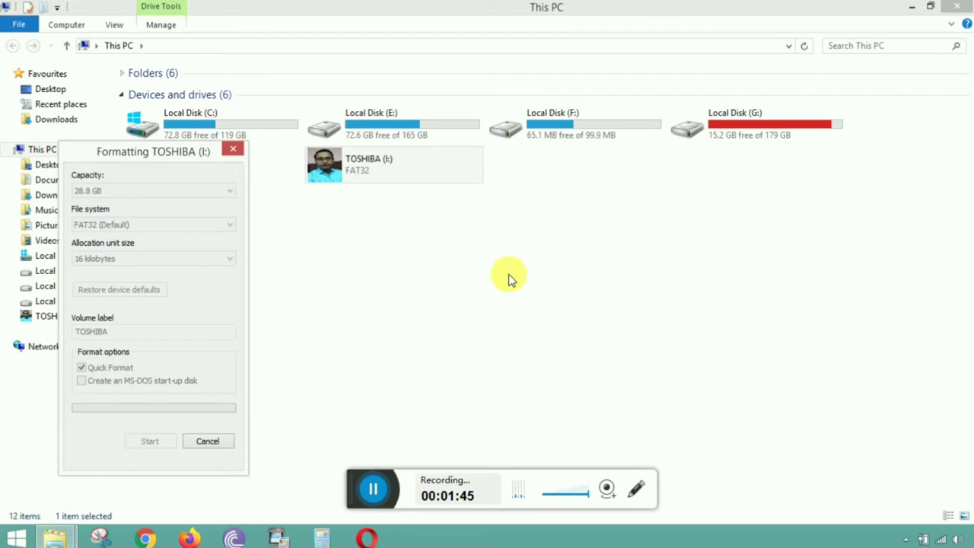
click(576, 264)
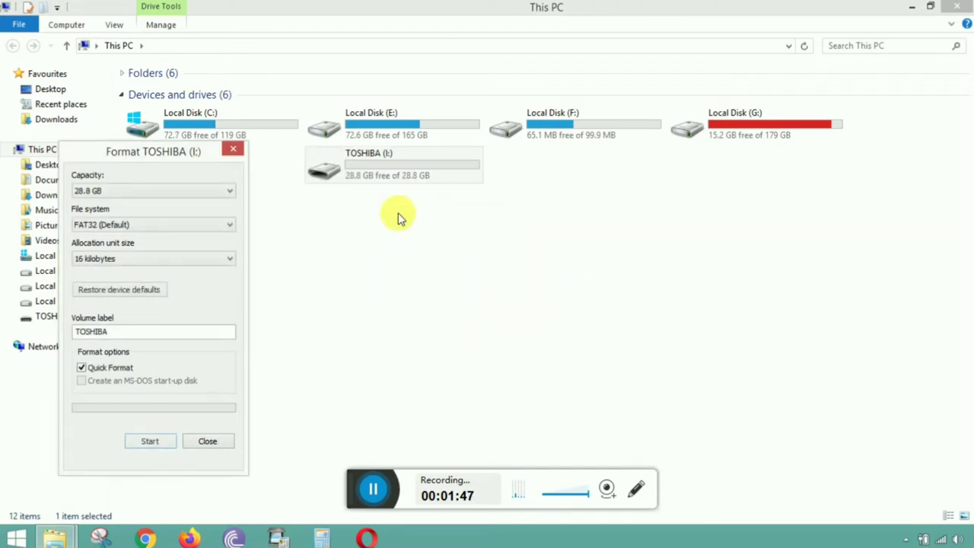
click(214, 441)
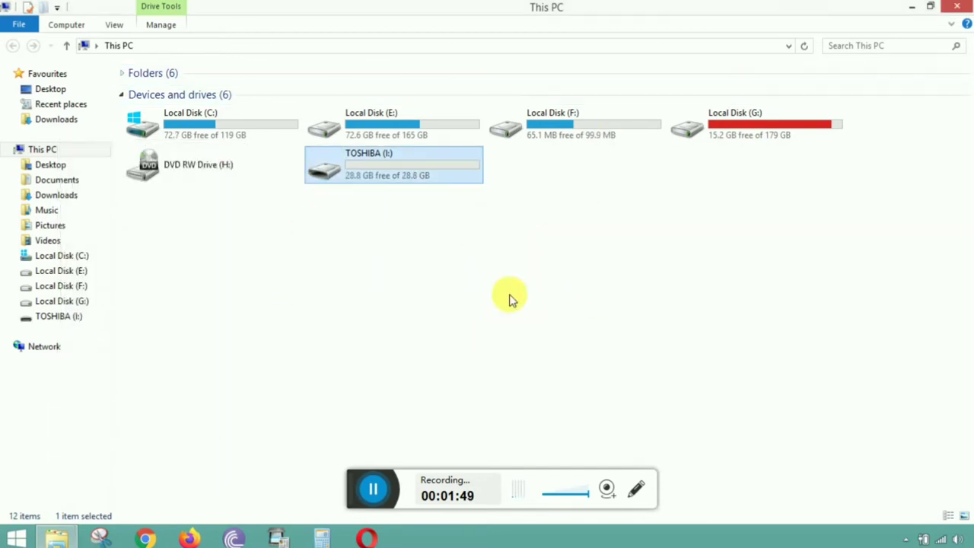
Check the contents of the formatted TOSHIBA (I:) drive, closing it and refreshing the desktop
double_click(391, 174)
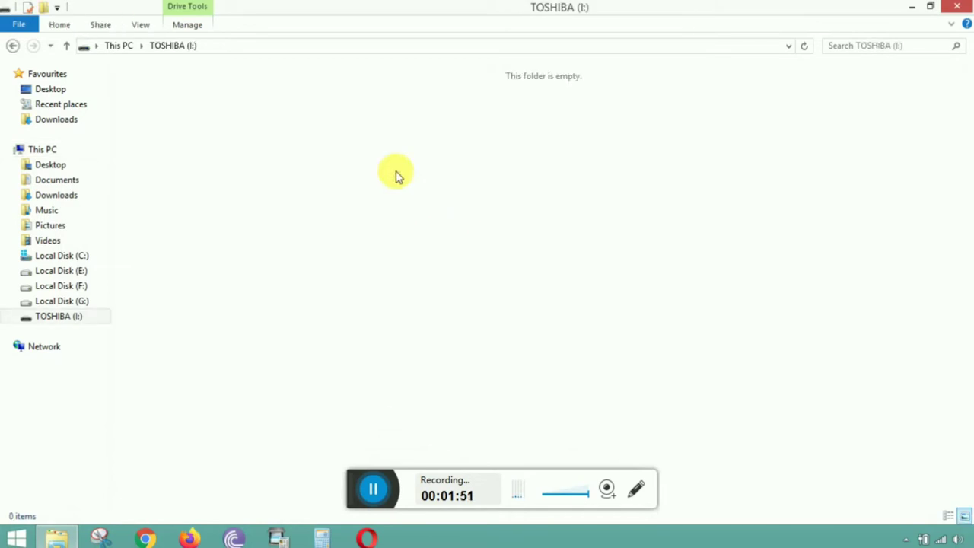
click(956, 6)
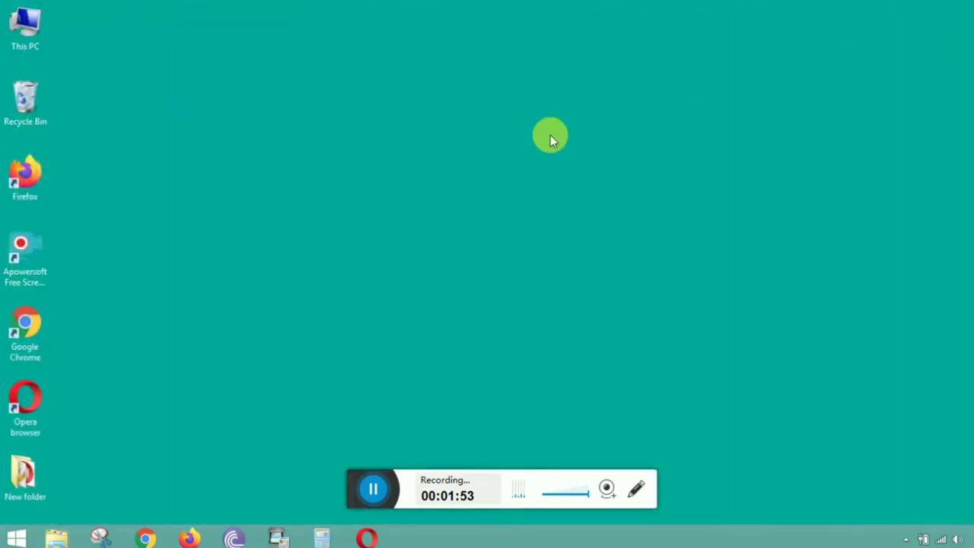
right_click(397, 144)
click(432, 187)
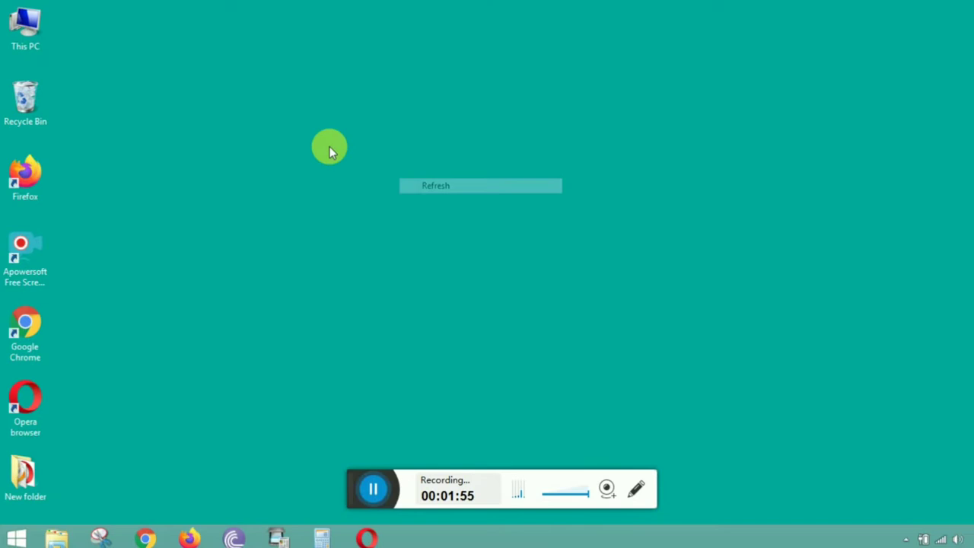
Copy the photo IMG_20181118_191345 from Local Disk (F:) to the desktop
double_click(30, 23)
double_click(544, 120)
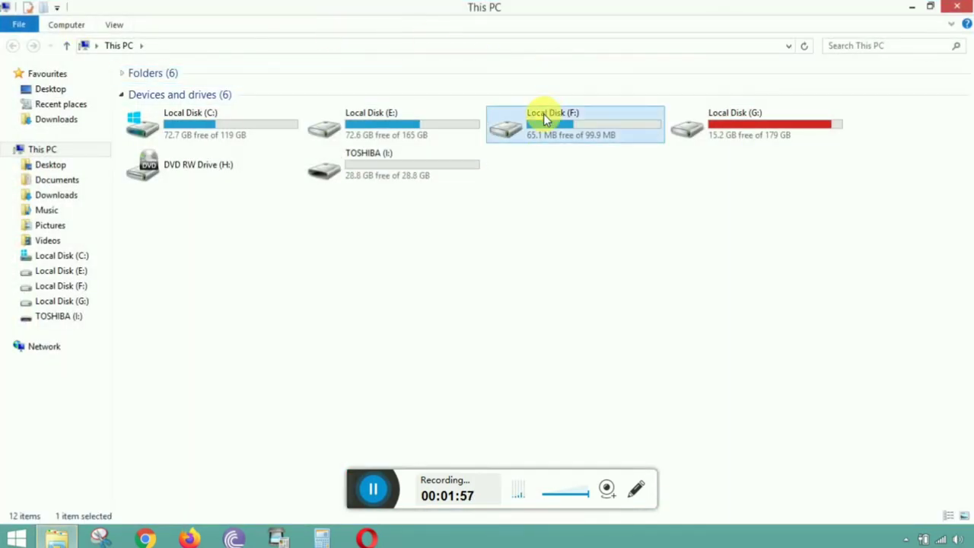
right_click(218, 79)
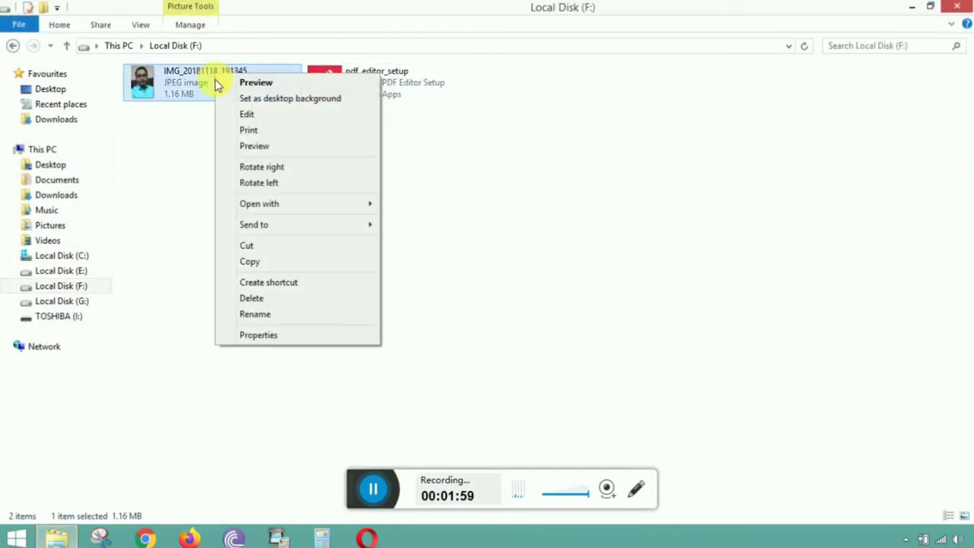
click(259, 263)
click(956, 6)
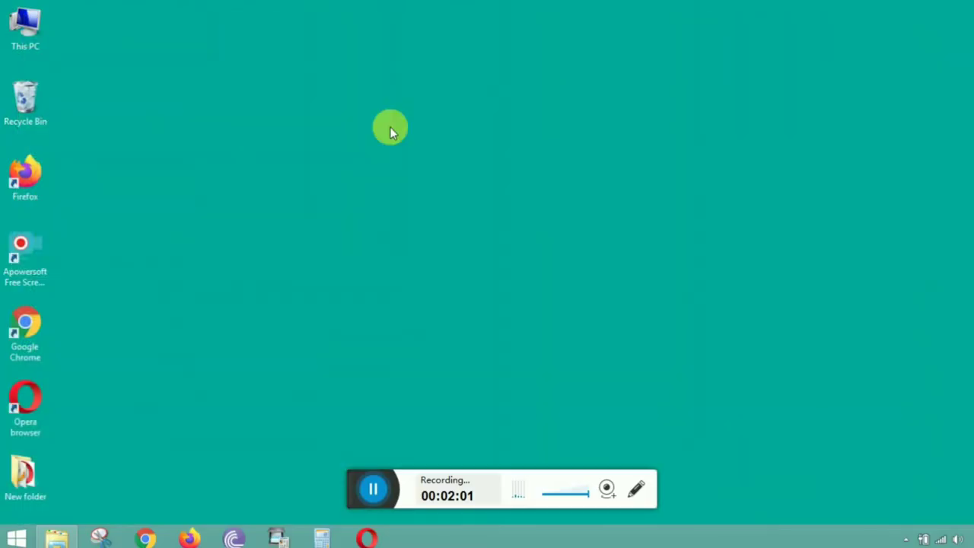
right_click(220, 113)
click(248, 175)
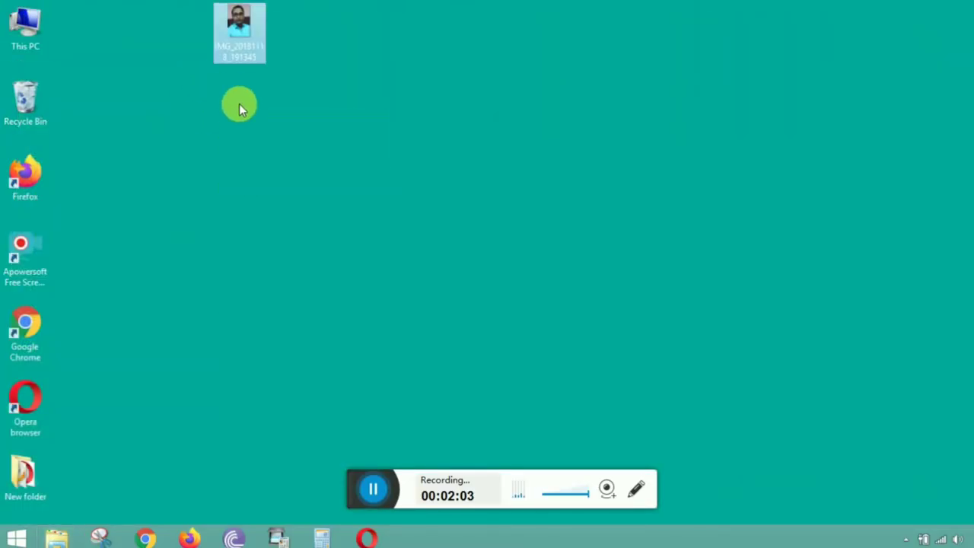
Place the copied photo's icon next to This PC and refresh the desktop
drag(244, 37, 102, 47)
click(243, 63)
right_click(243, 62)
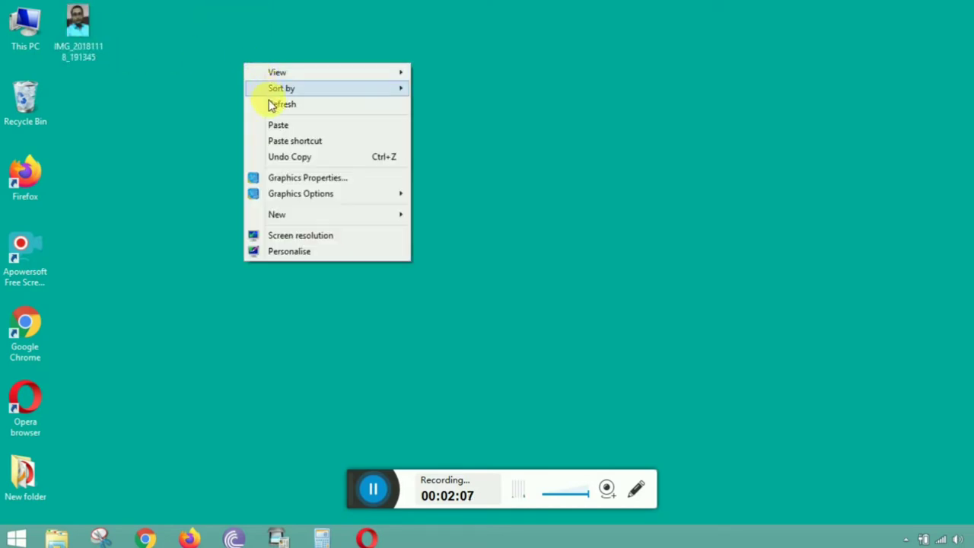
click(274, 102)
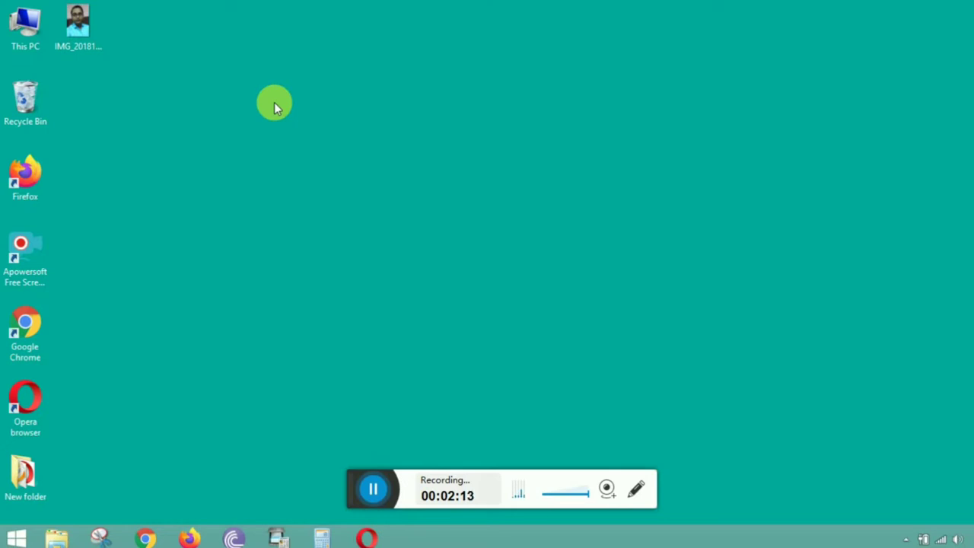
Open the desktop photo IMG_20181118_191345 for editing in Paint
click(89, 31)
right_click(89, 30)
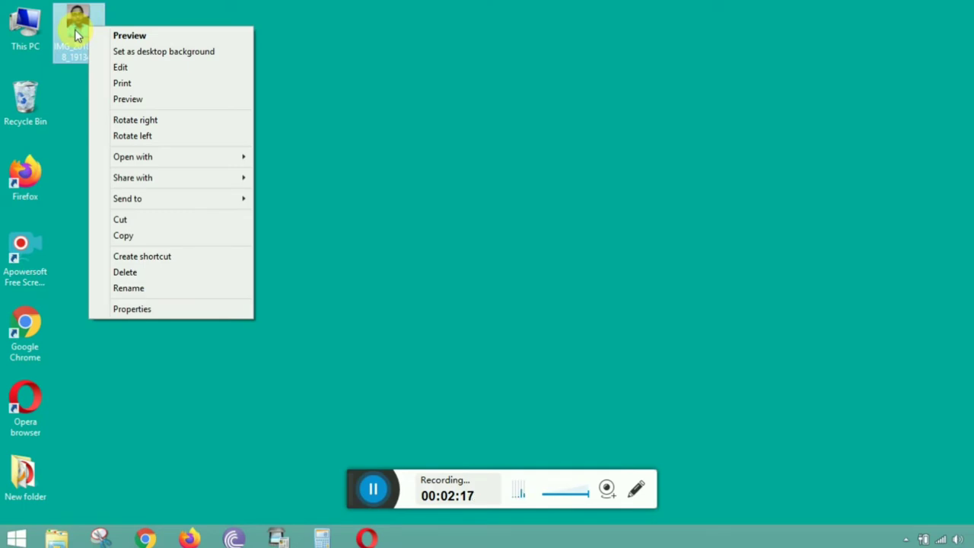
click(120, 68)
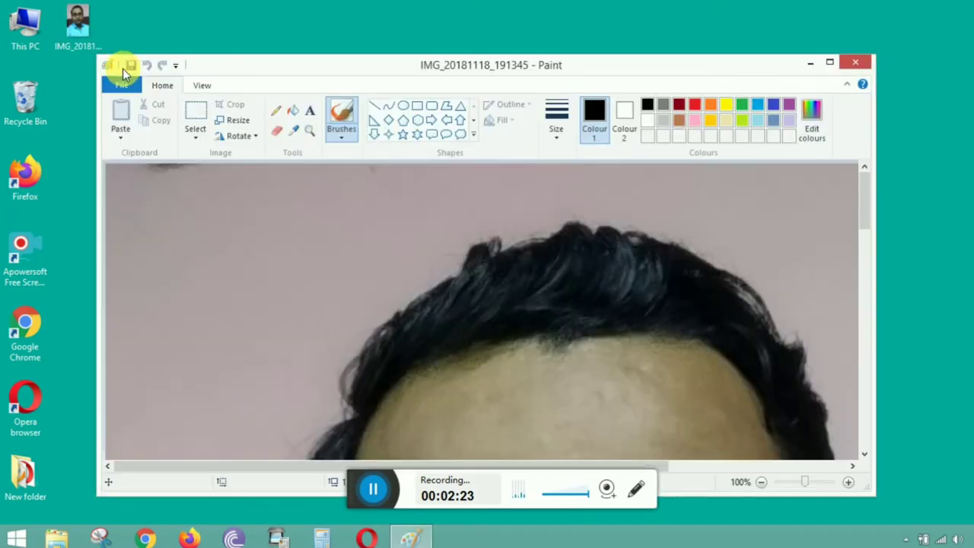
scroll(256, 228, down, 3)
scroll(271, 228, up, 3)
Save the photo to the desktop as a 24-bit BMP picture named AB and close Paint
click(120, 90)
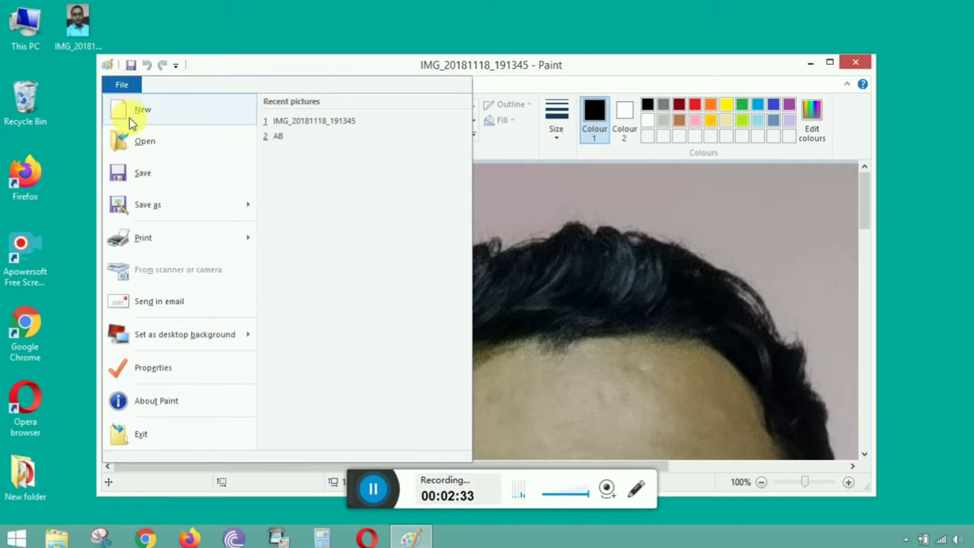
mouse_move(154, 204)
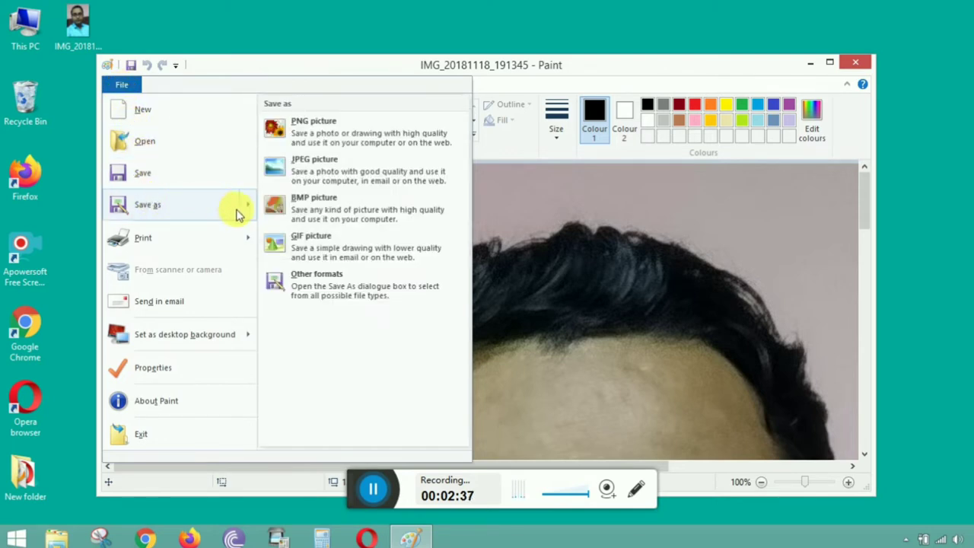
click(372, 212)
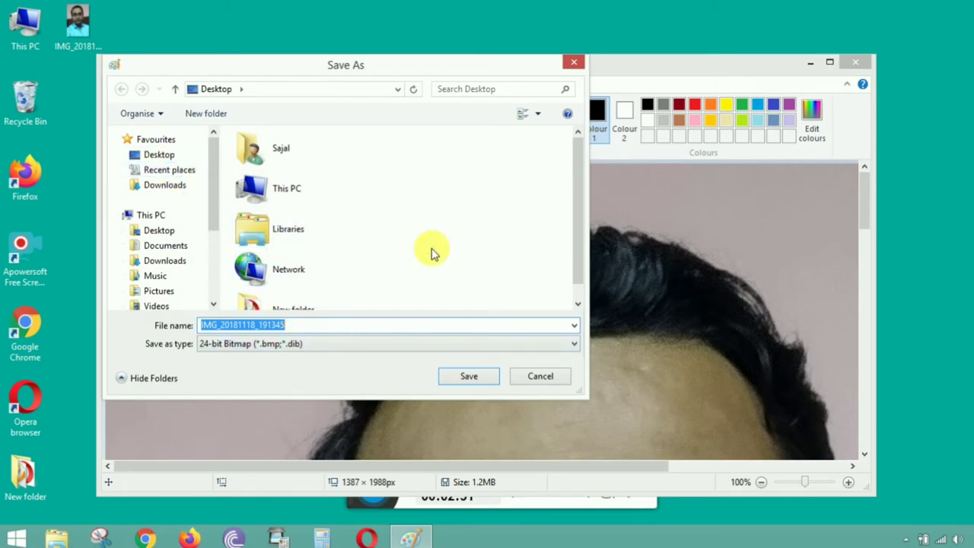
click(170, 158)
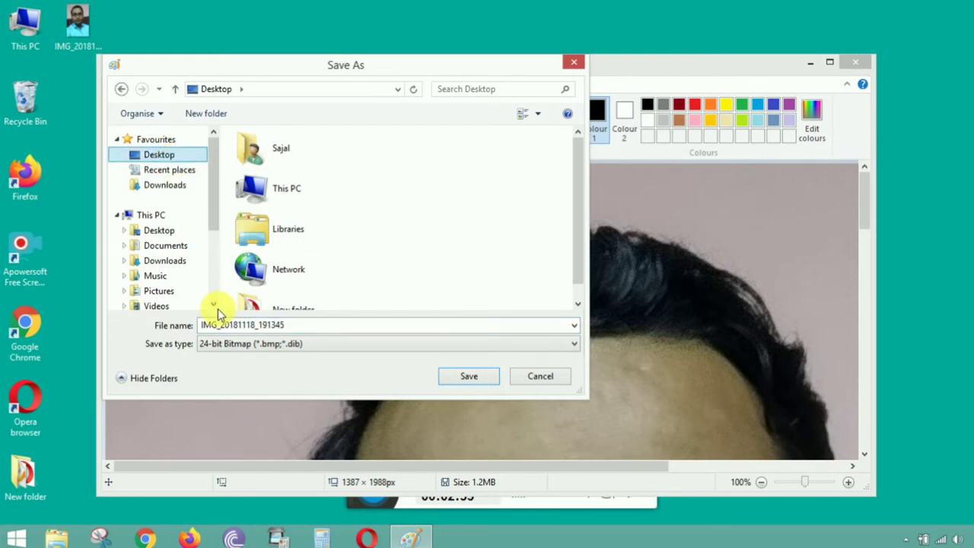
double_click(296, 327)
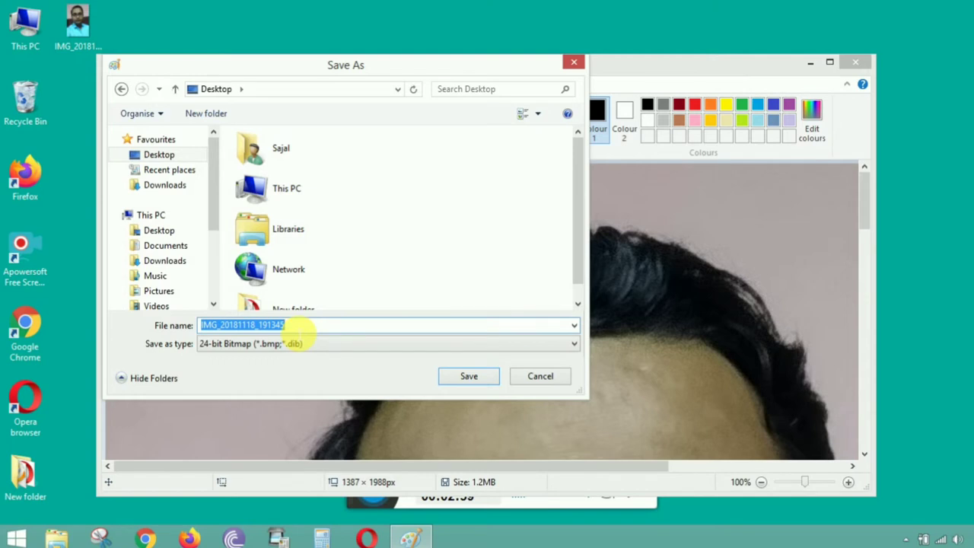
text(ab)
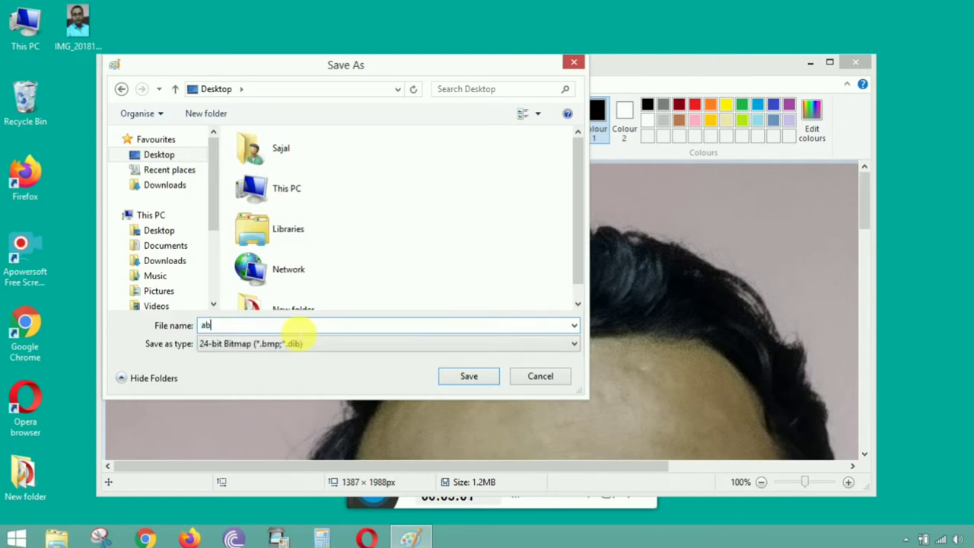
key(BackSpace)
key(BackSpace)
text(AB)
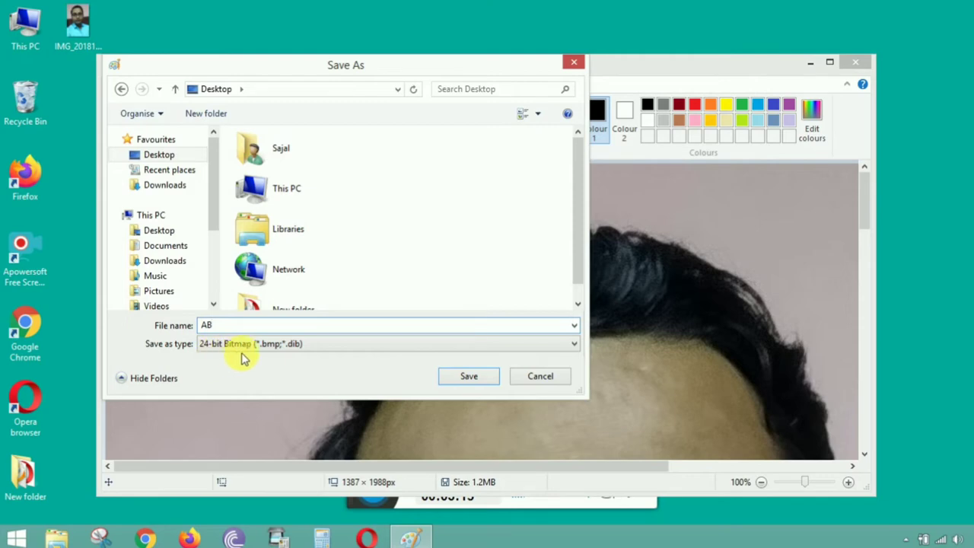
click(472, 374)
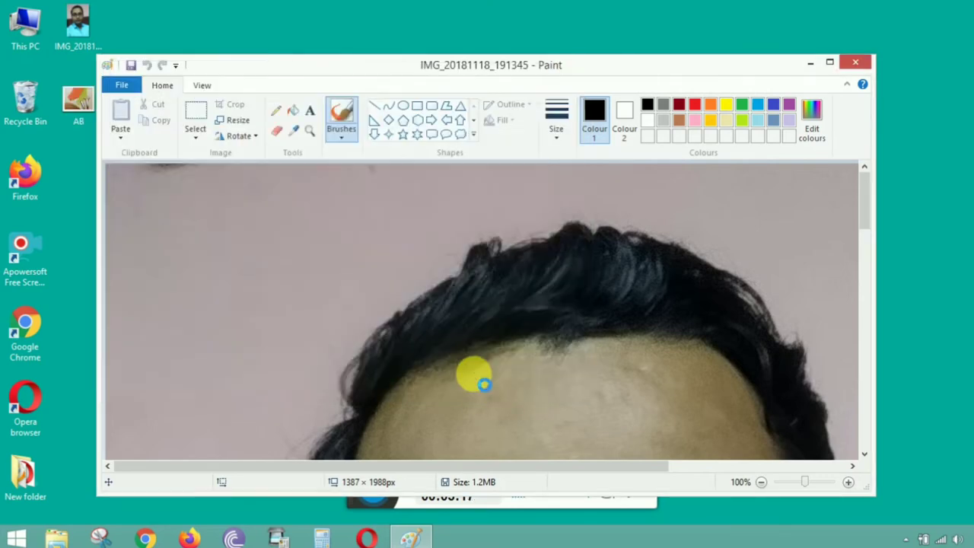
click(856, 65)
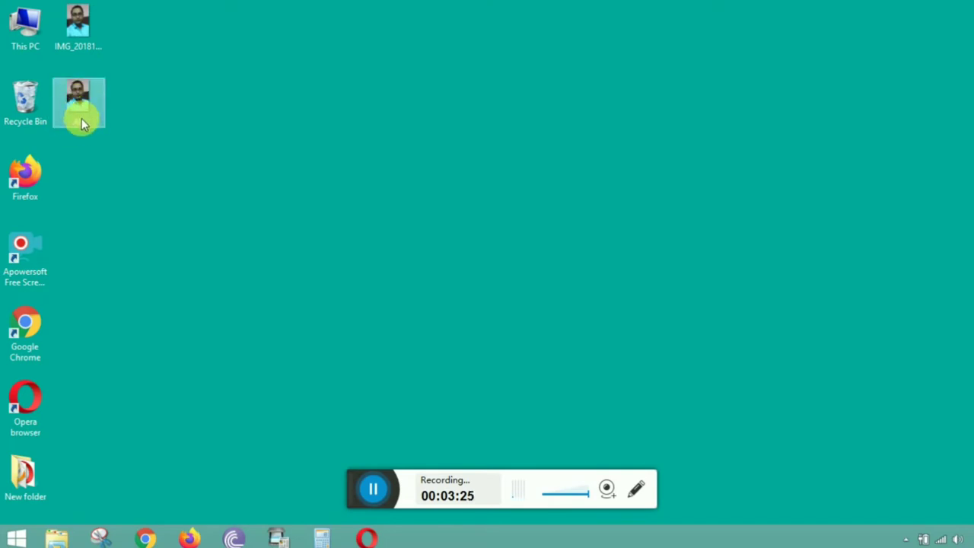
Create a text document on the desktop with its default name and open it in Notepad
right_click(132, 91)
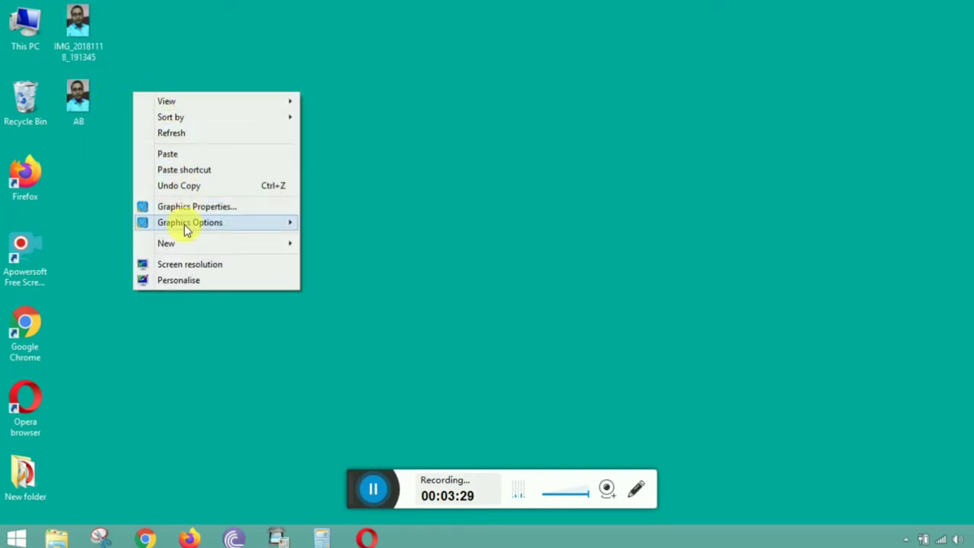
mouse_move(187, 244)
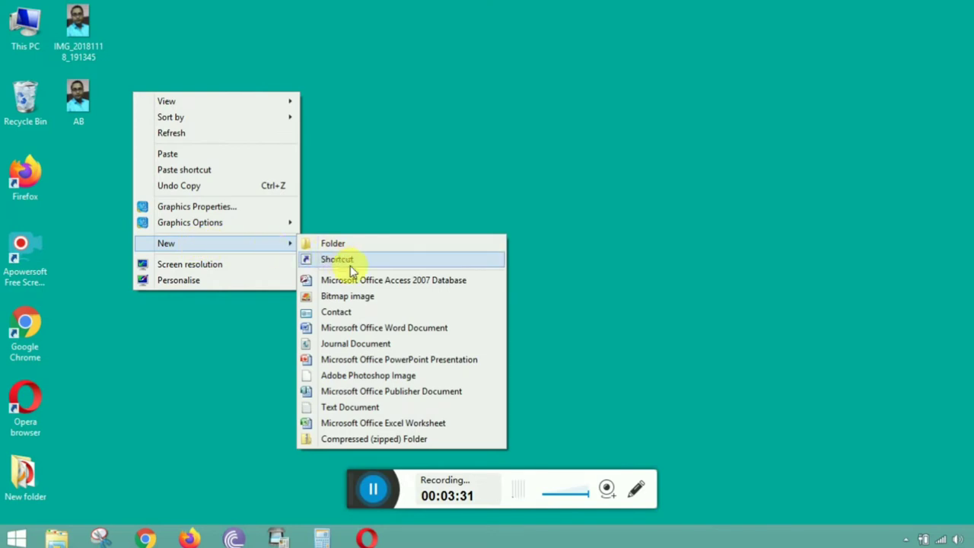
click(347, 408)
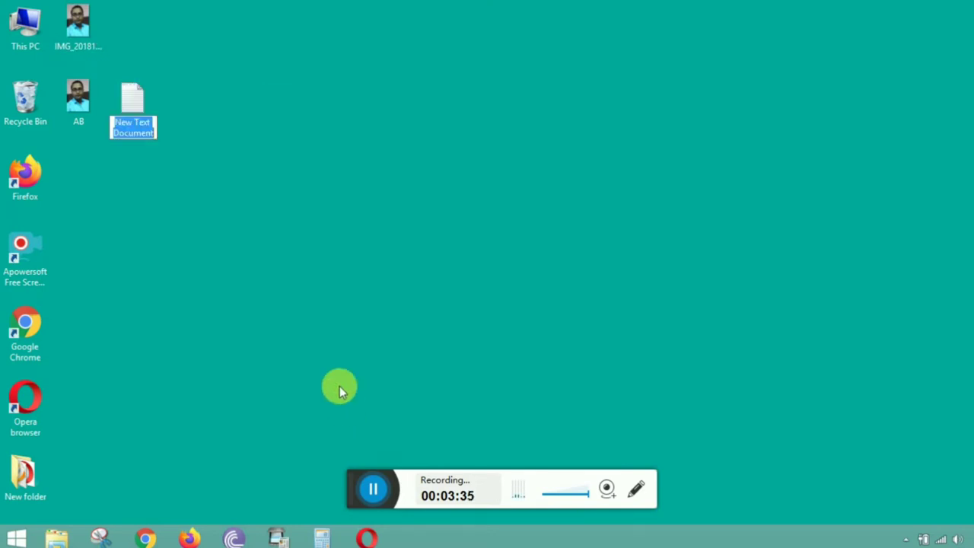
click(311, 385)
click(263, 270)
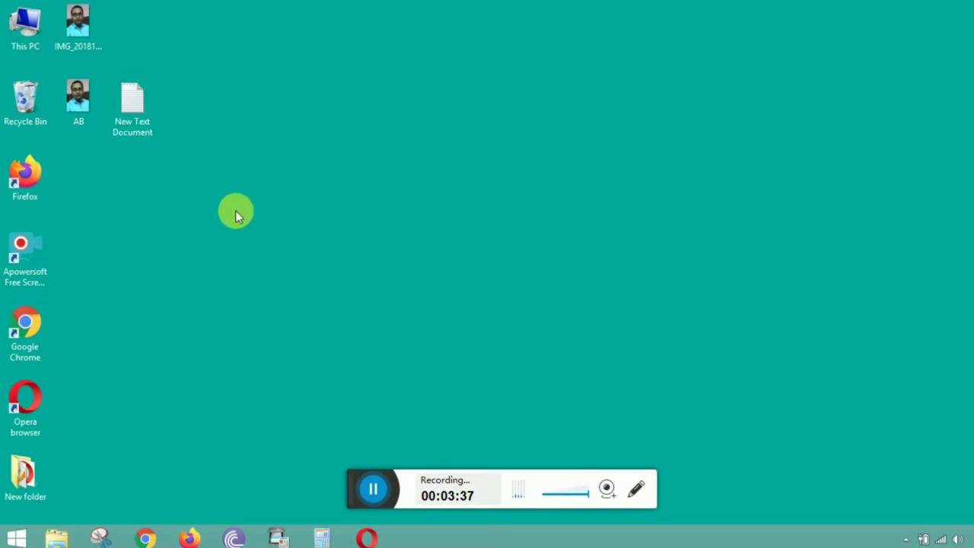
double_click(137, 101)
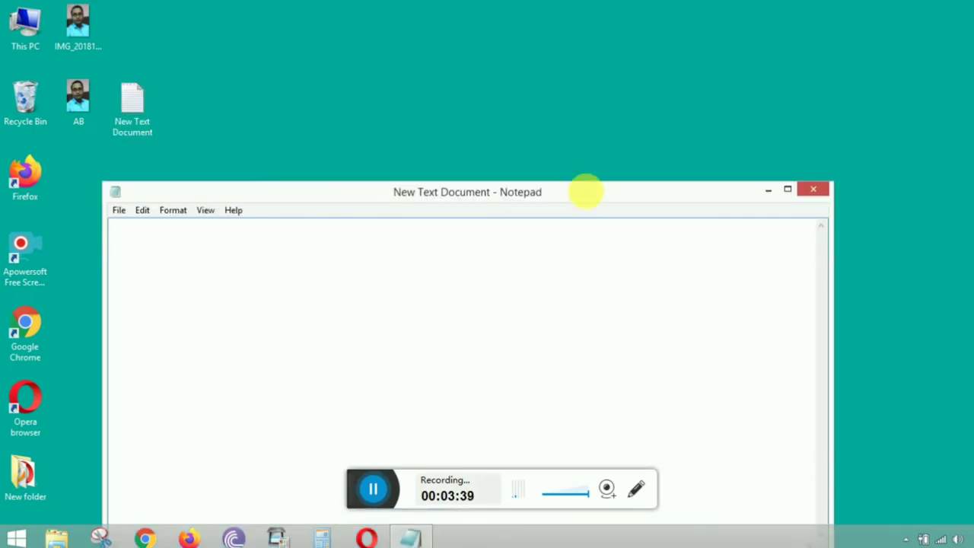
drag(561, 193, 591, 97)
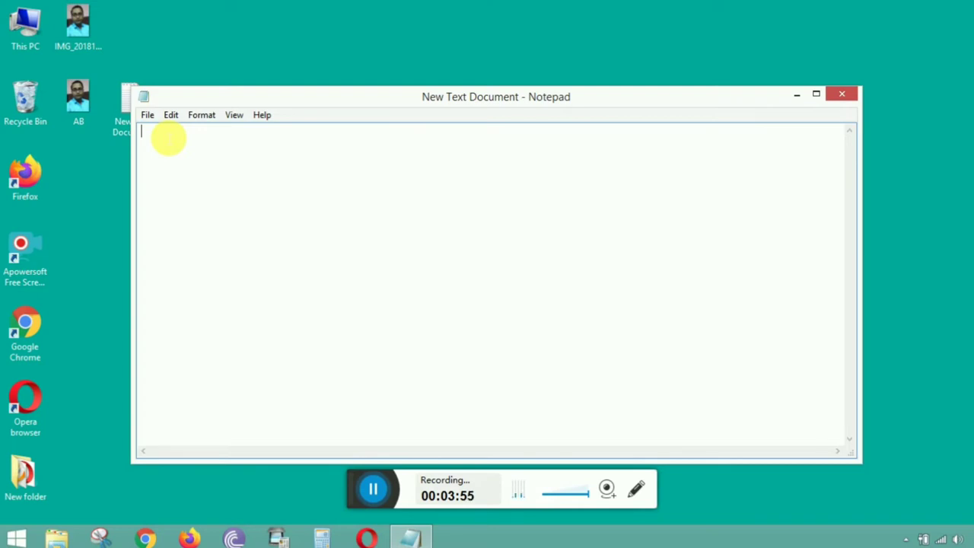
Enter [autorun] as the first line of the text document, followed by a blank line
text([)
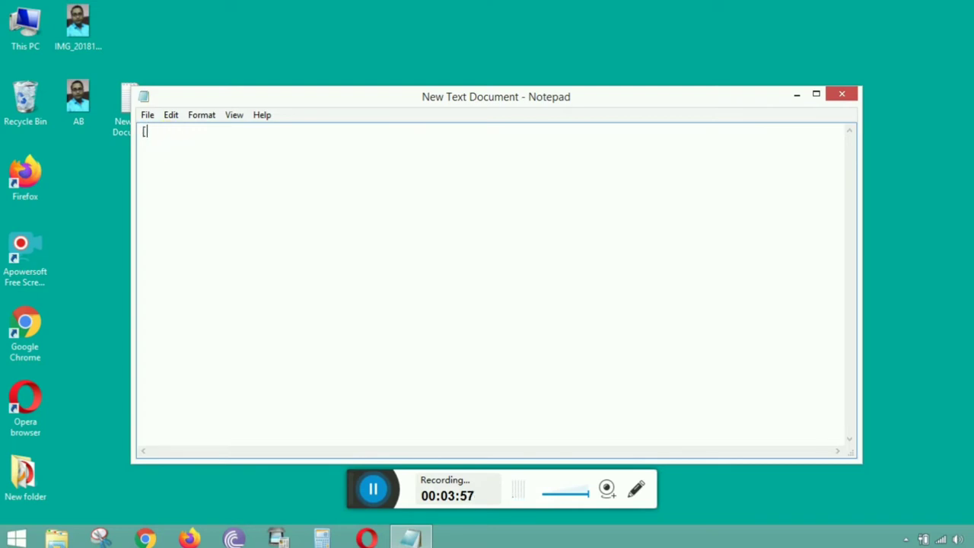
text(autorun])
key(Return)
key(Return)
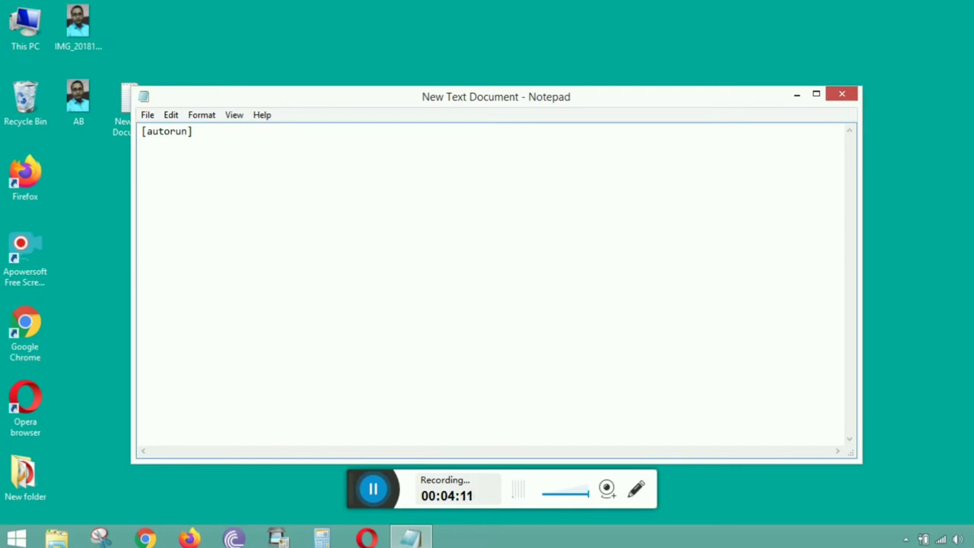
Add the line icon=AB.bmp below [autorun] in the text document
text(icon=AB.bmp)
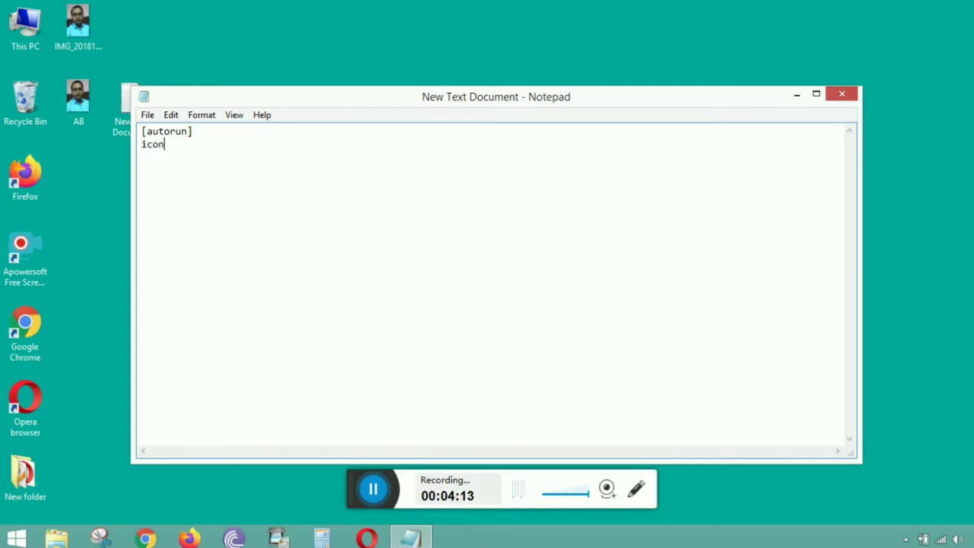
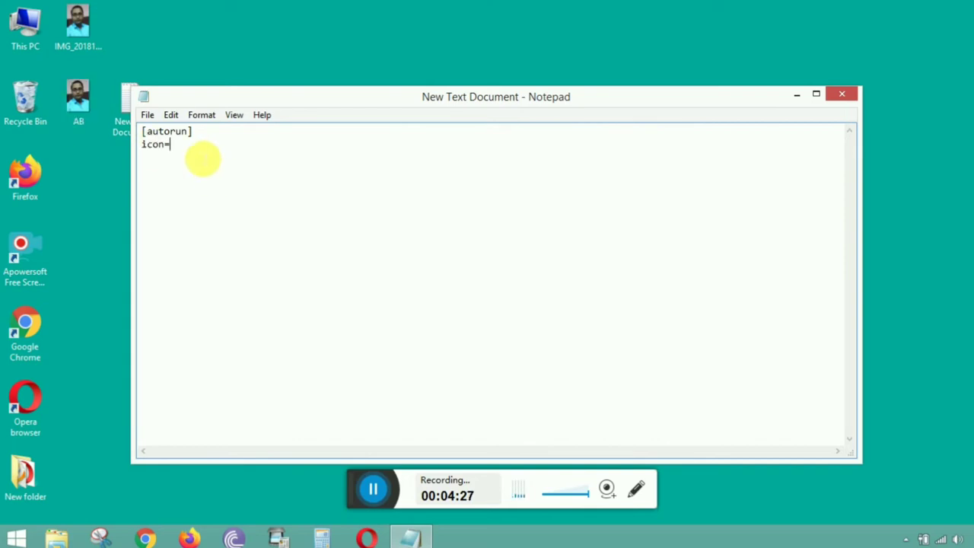
text(AB.bmp)
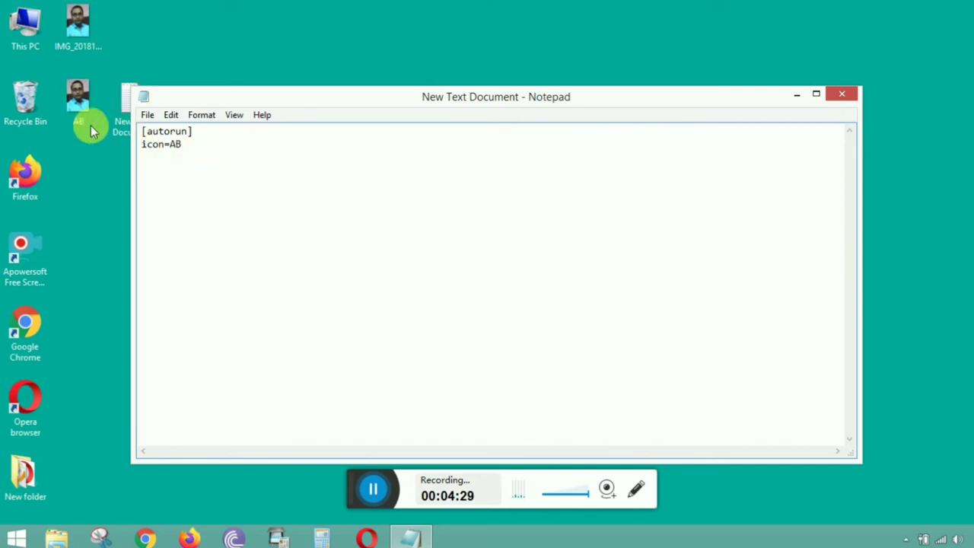
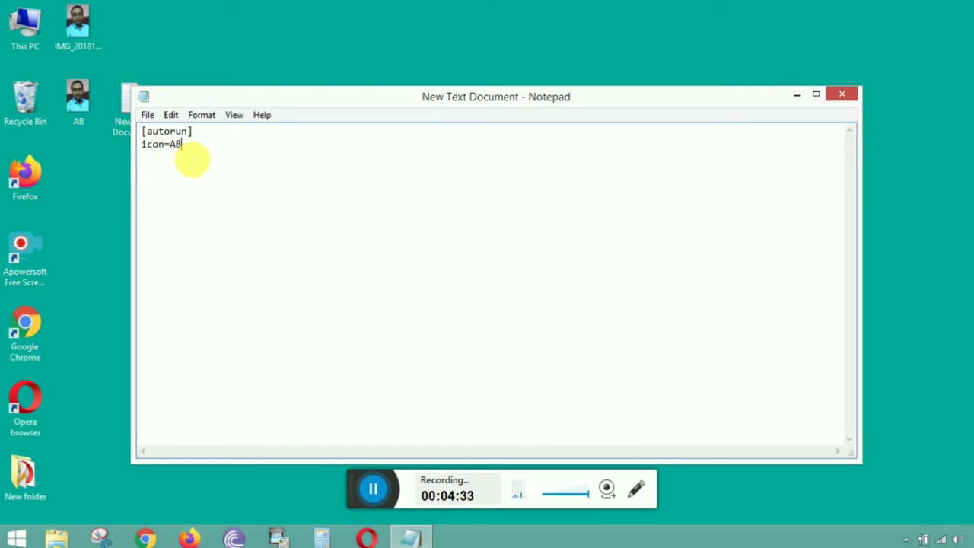
text(.bmp)
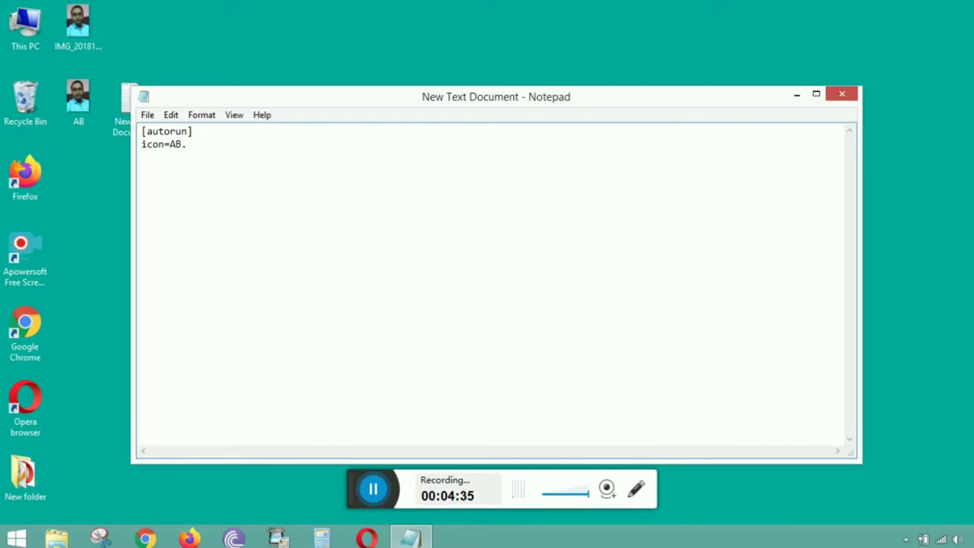
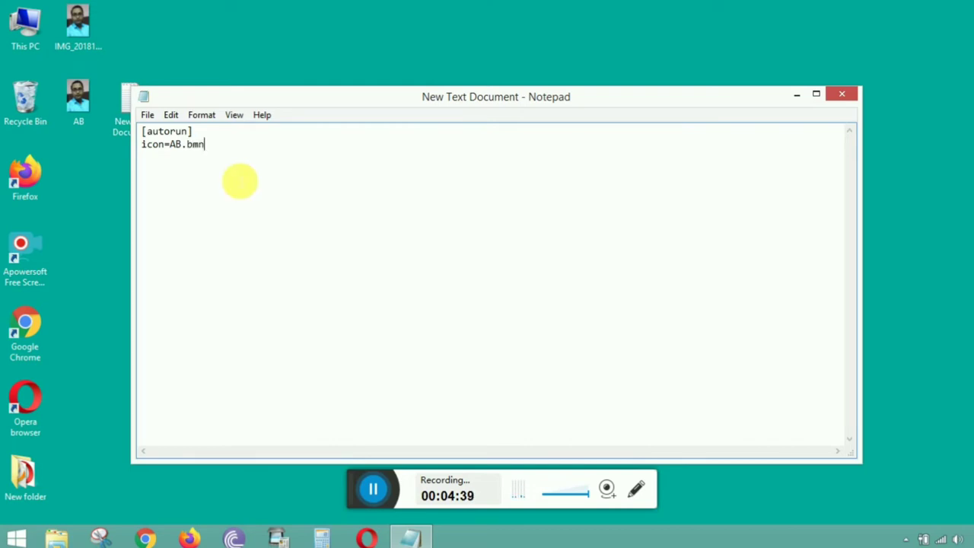
text(m)
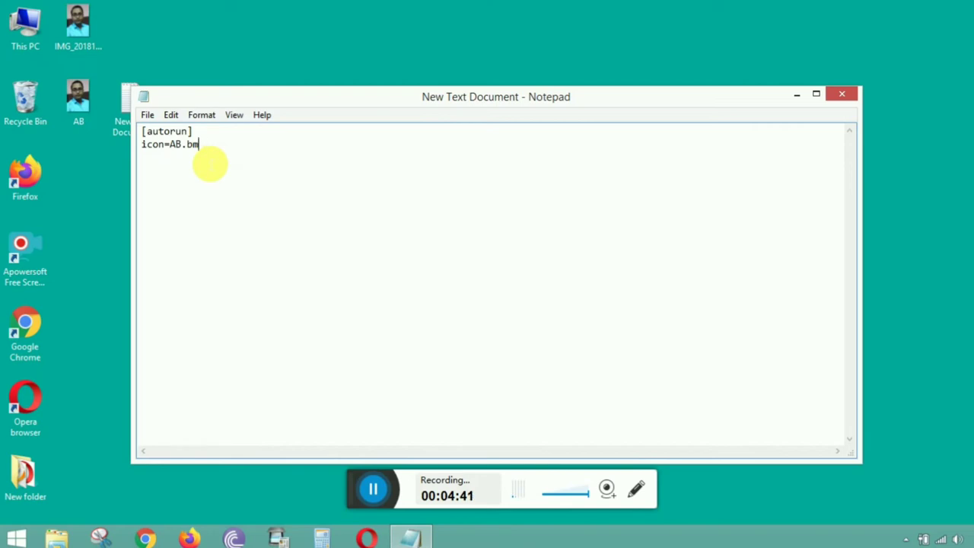
text(p)
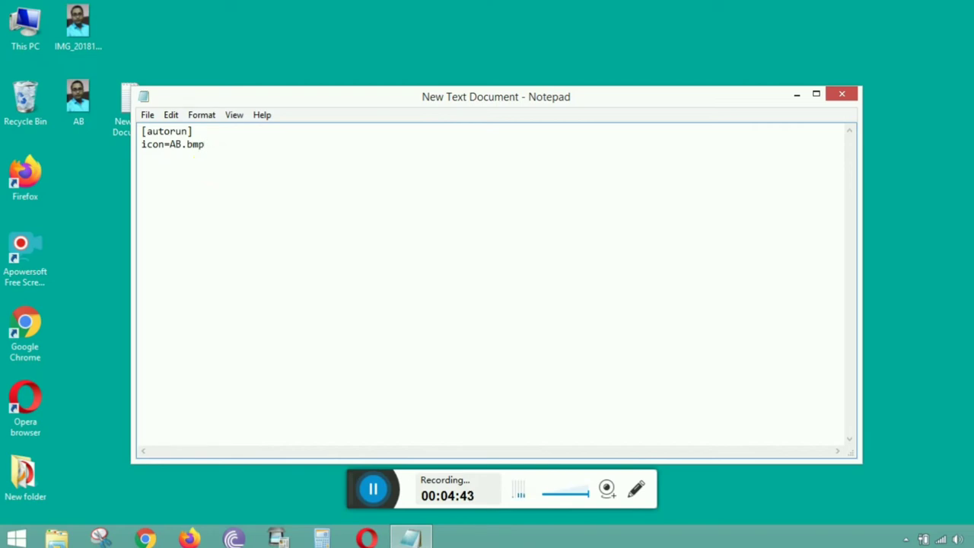
Save a copy of the text document to the desktop as autorun.inf with the file type All Files
click(147, 115)
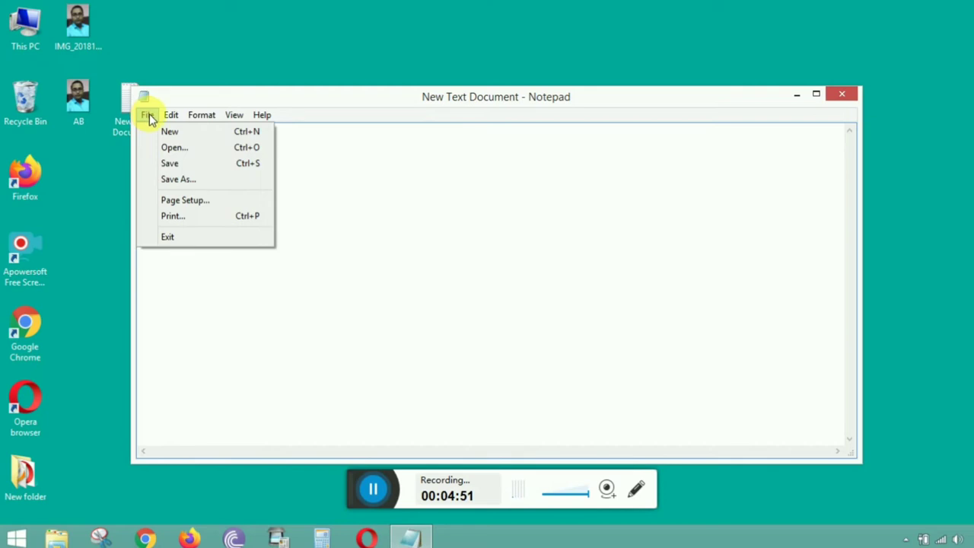
click(183, 185)
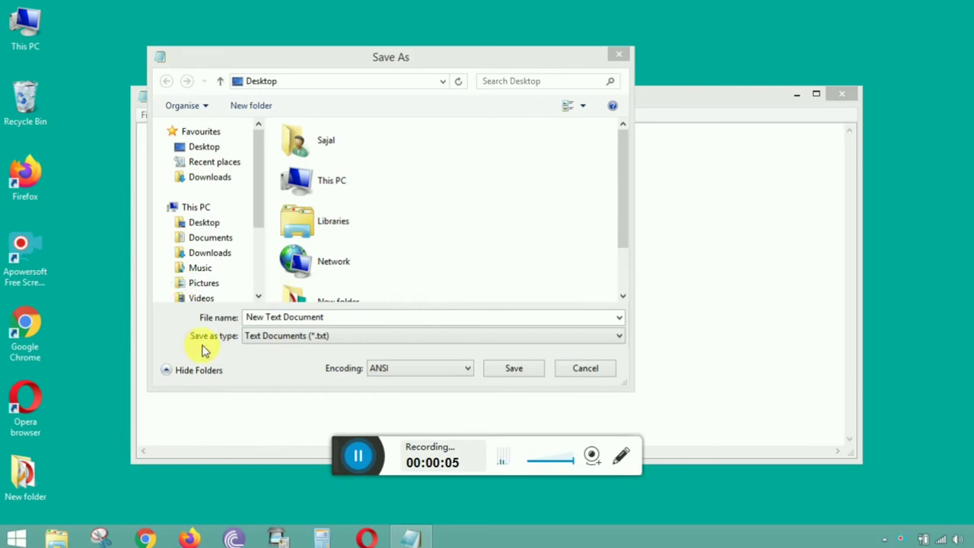
click(346, 318)
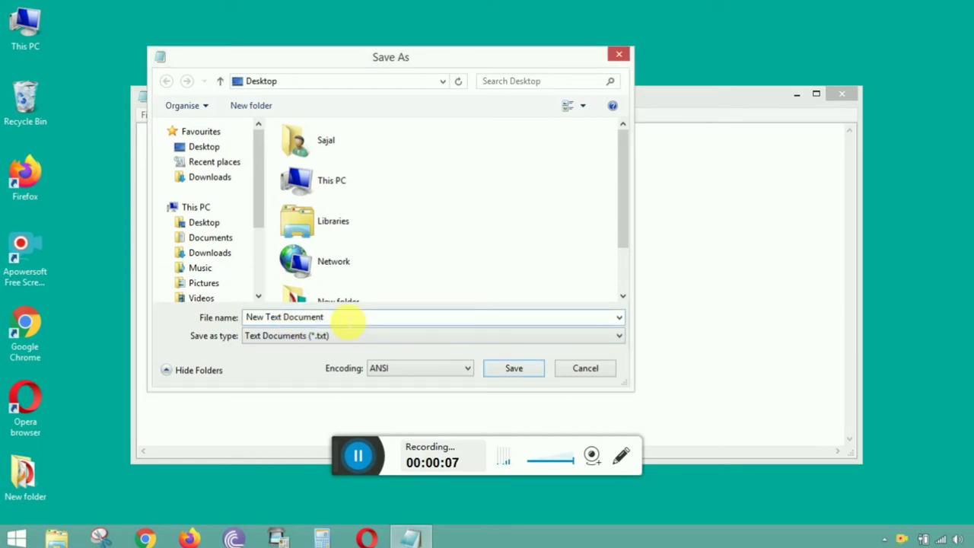
key(BackSpace)
key(BackSpace)
key(BackSpace)
key(BackSpace)
key(BackSpace)
key(BackSpace)
key(BackSpace)
key(BackSpace)
key(BackSpace)
key(BackSpace)
key(BackSpace)
key(BackSpace)
key(BackSpace)
key(BackSpace)
key(BackSpace)
key(BackSpace)
key(BackSpace)
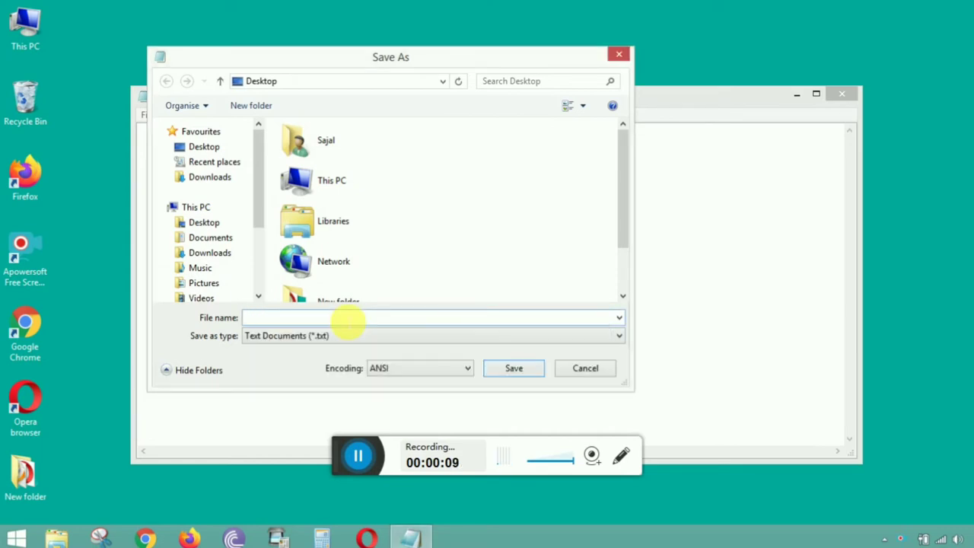
text(auto)
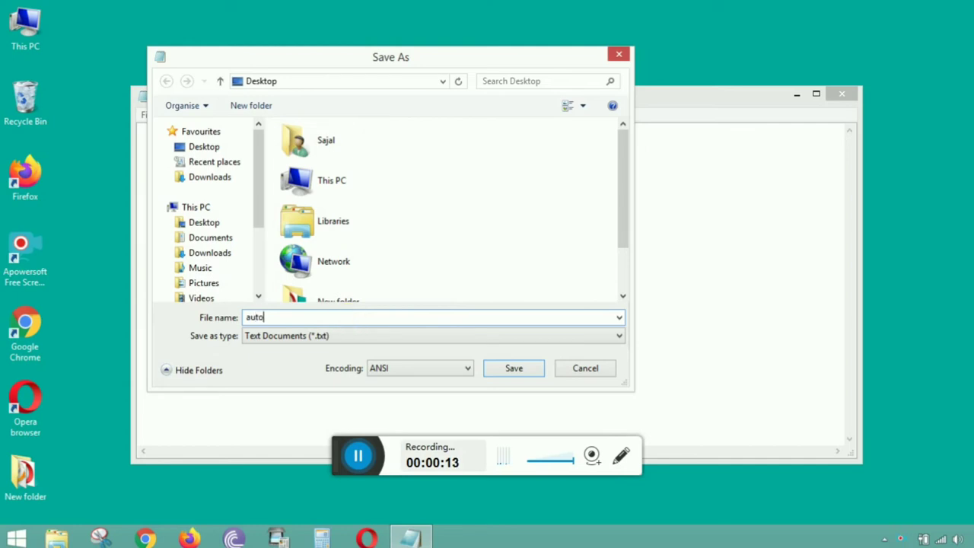
text(run.inf)
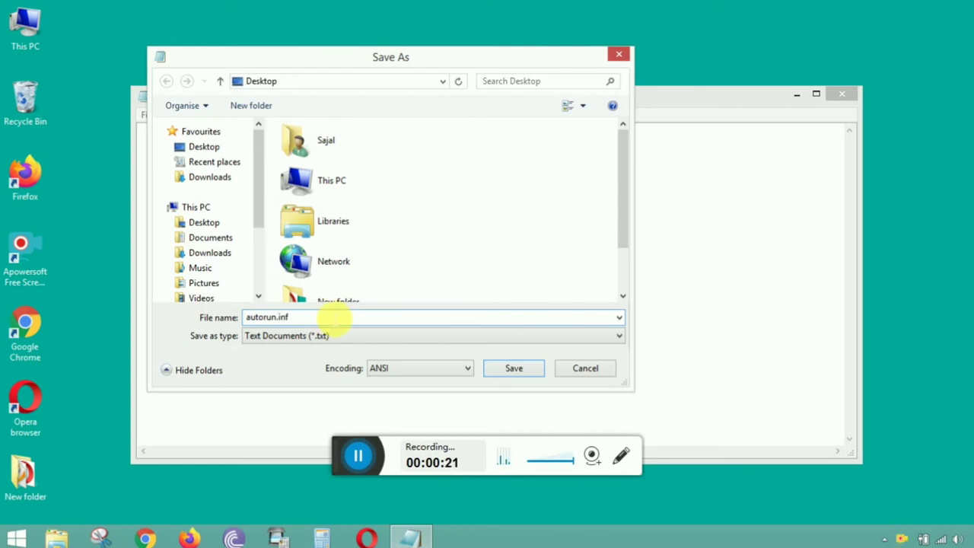
click(348, 335)
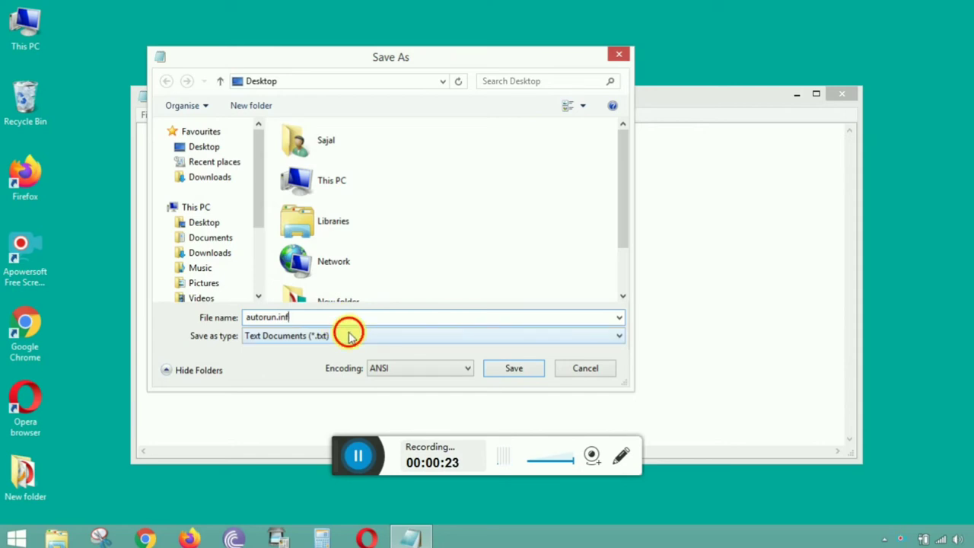
click(334, 362)
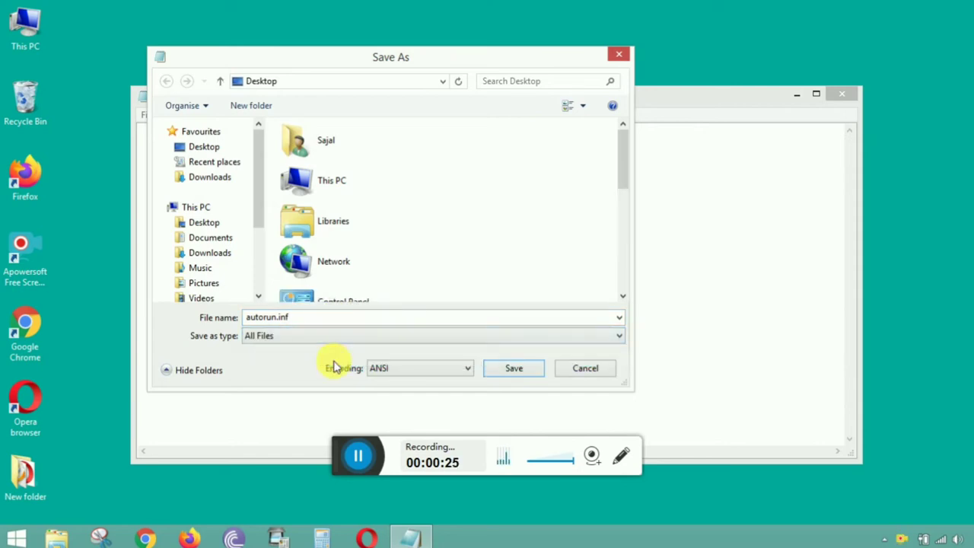
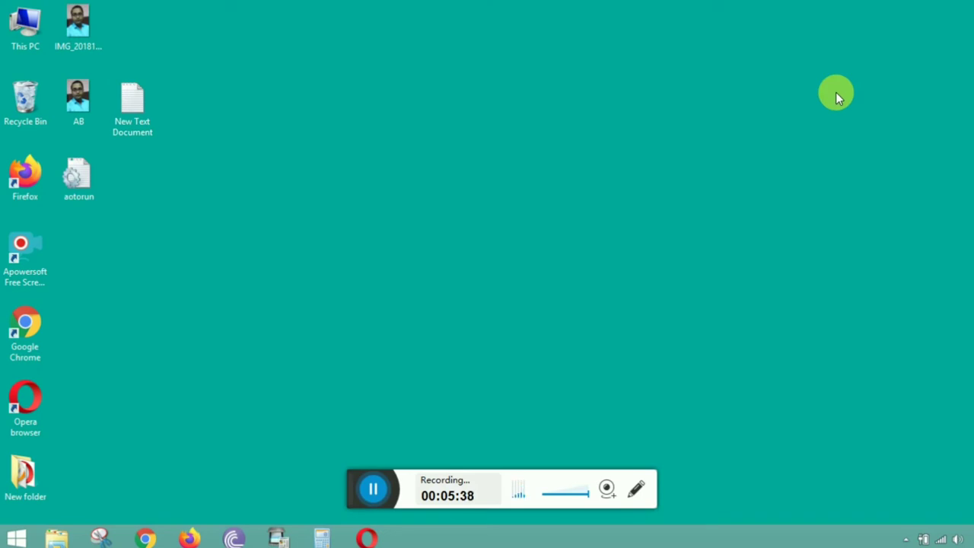
Place the AB picture and the aotorun file side by side on an empty desktop area, with New Text Document below the original photo
drag(98, 89, 334, 46)
drag(79, 173, 403, 35)
drag(152, 106, 104, 76)
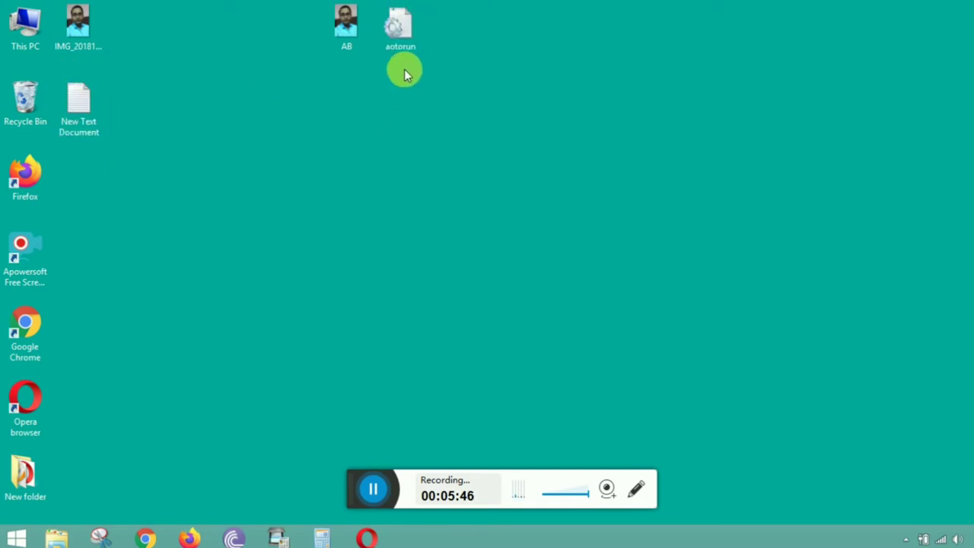
click(403, 44)
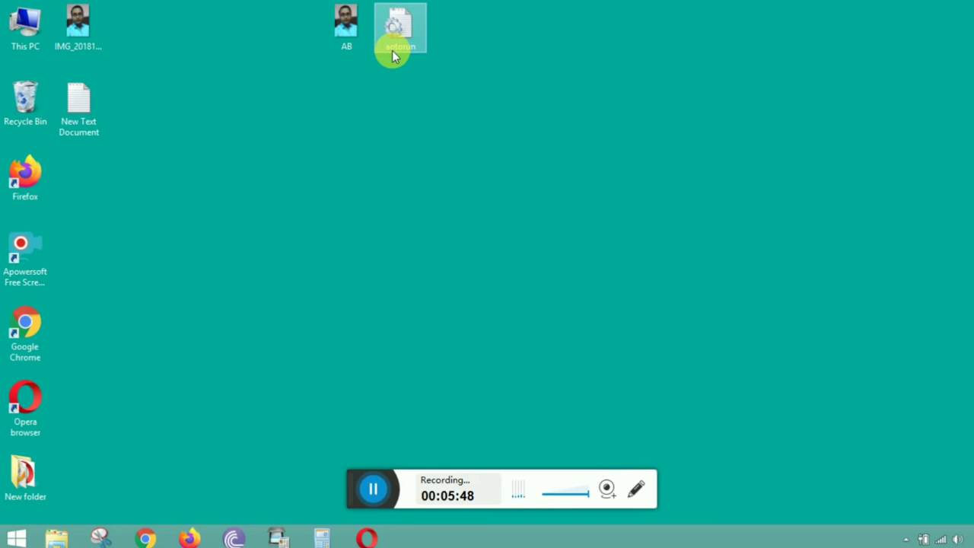
Refresh This PC, open the TOSHIBA (I:) drive and arrange its window so the AB and aotorun desktop files stay reachable
click(13, 29)
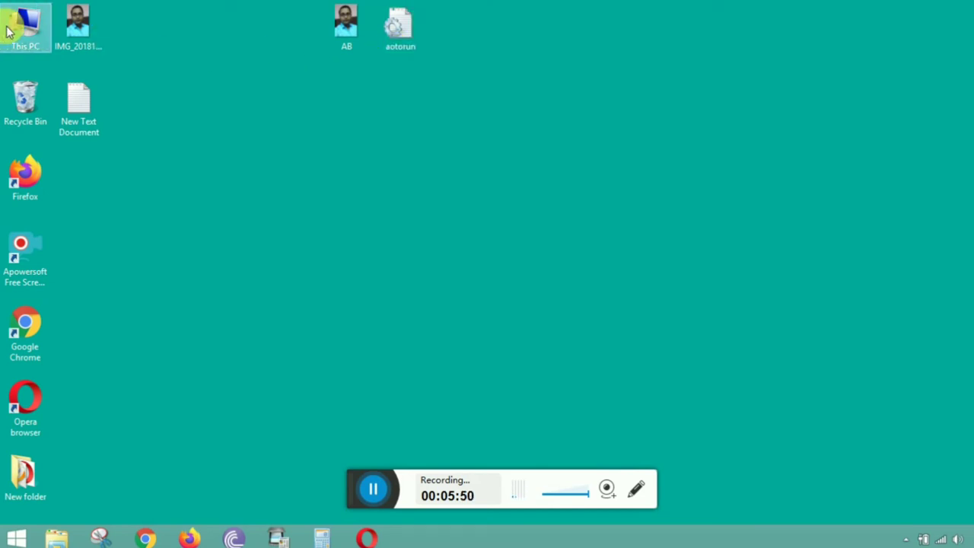
double_click(14, 29)
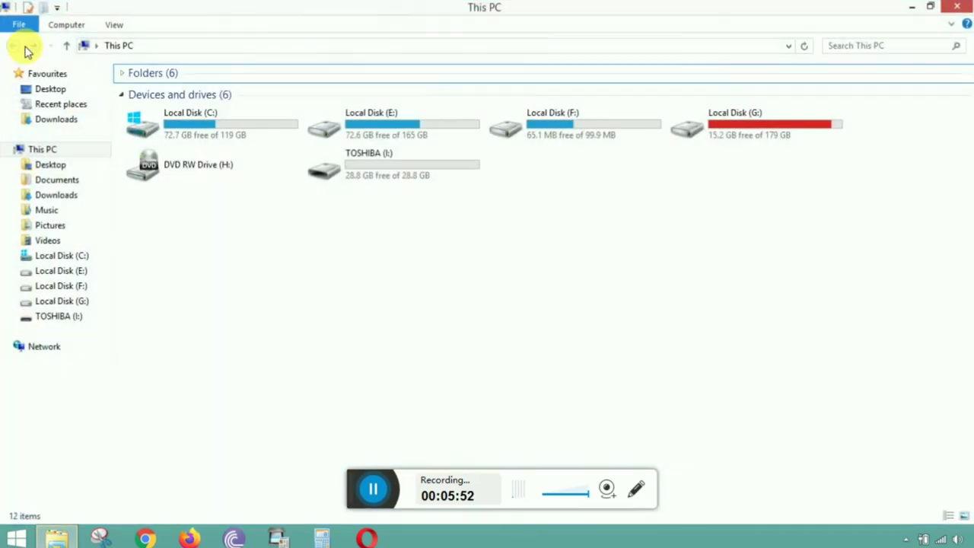
right_click(556, 204)
click(612, 258)
right_click(563, 234)
click(593, 284)
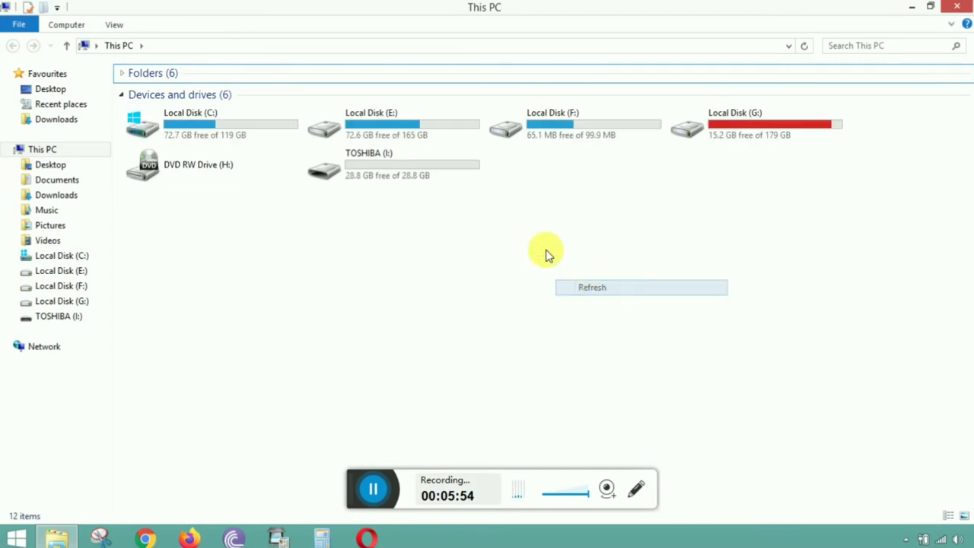
double_click(382, 177)
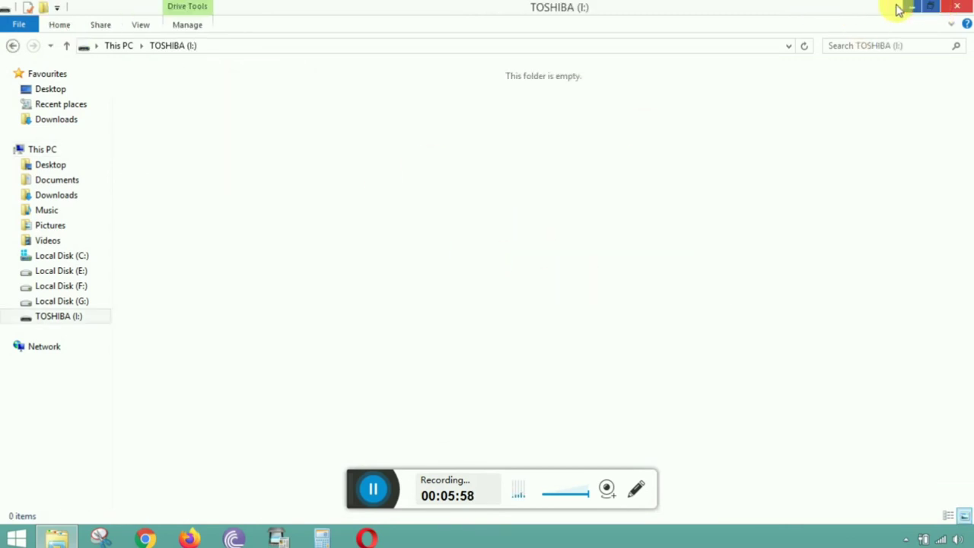
click(930, 6)
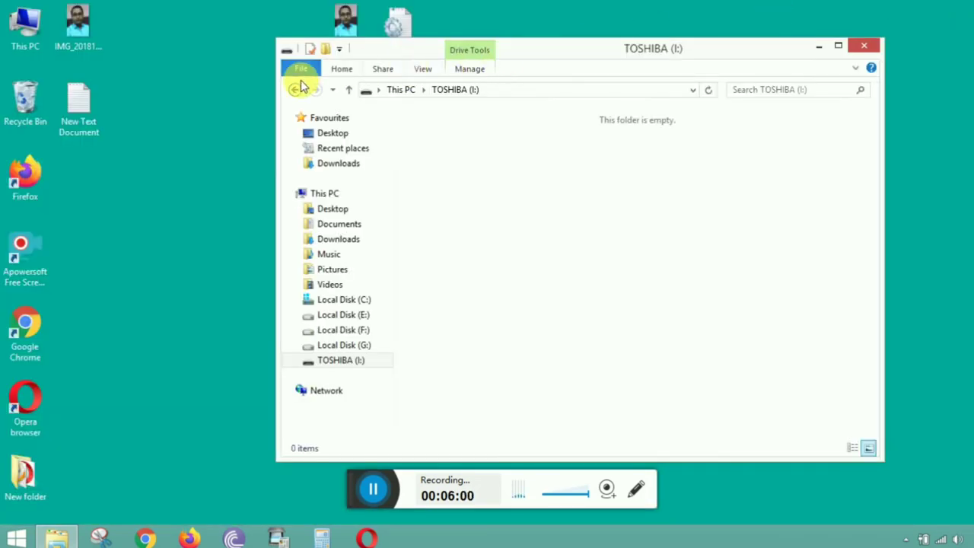
drag(413, 48, 386, 85)
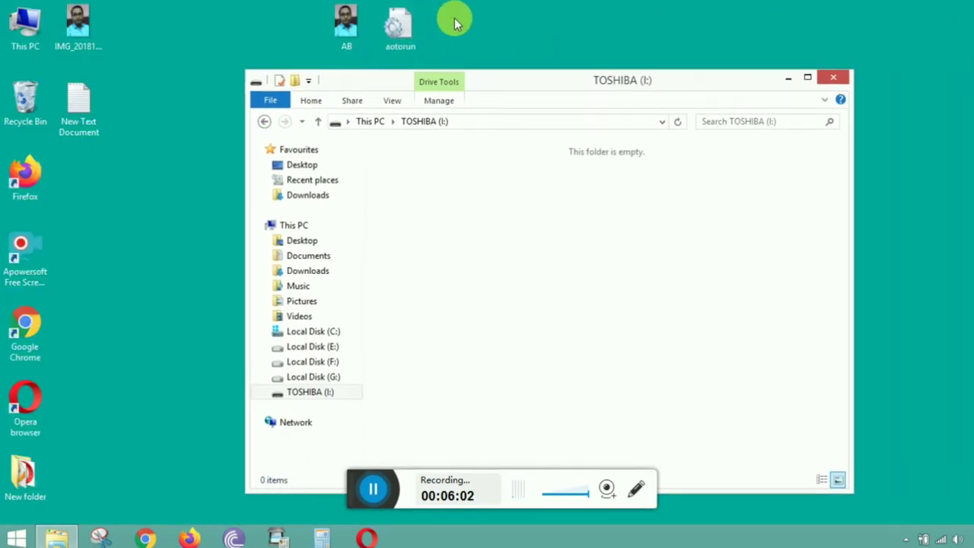
Copy the AB picture and the aotorun file from the desktop to the TOSHIBA (I:) drive and maximize its window
drag(472, 20, 327, 28)
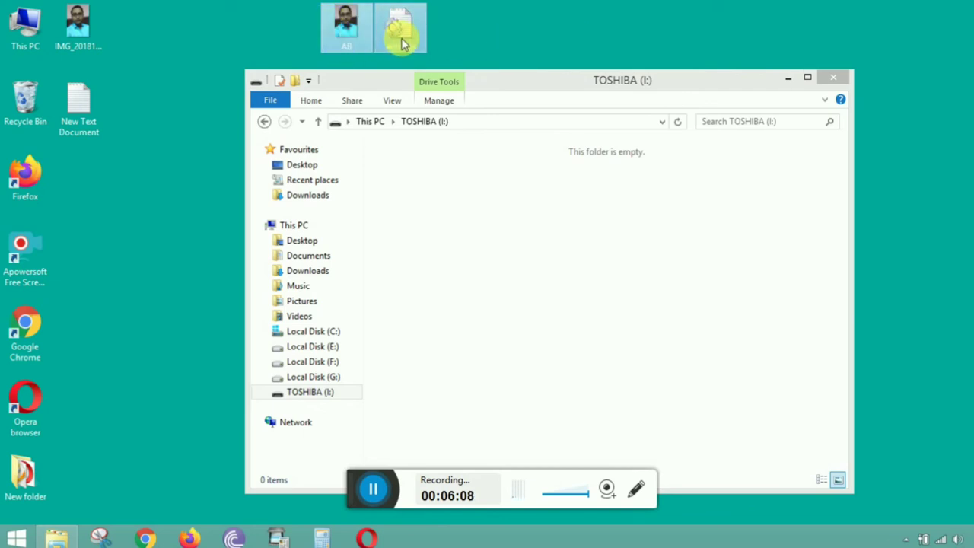
drag(401, 44, 466, 209)
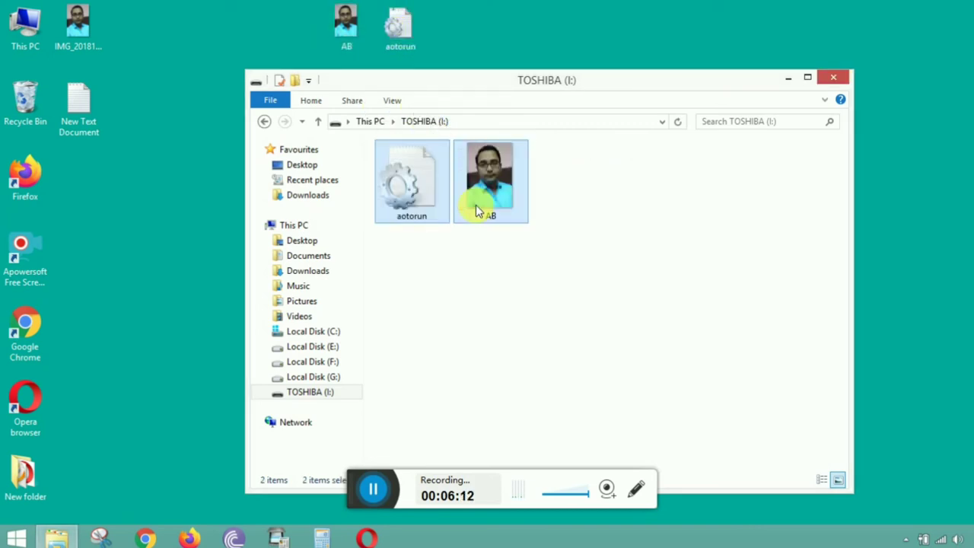
double_click(591, 80)
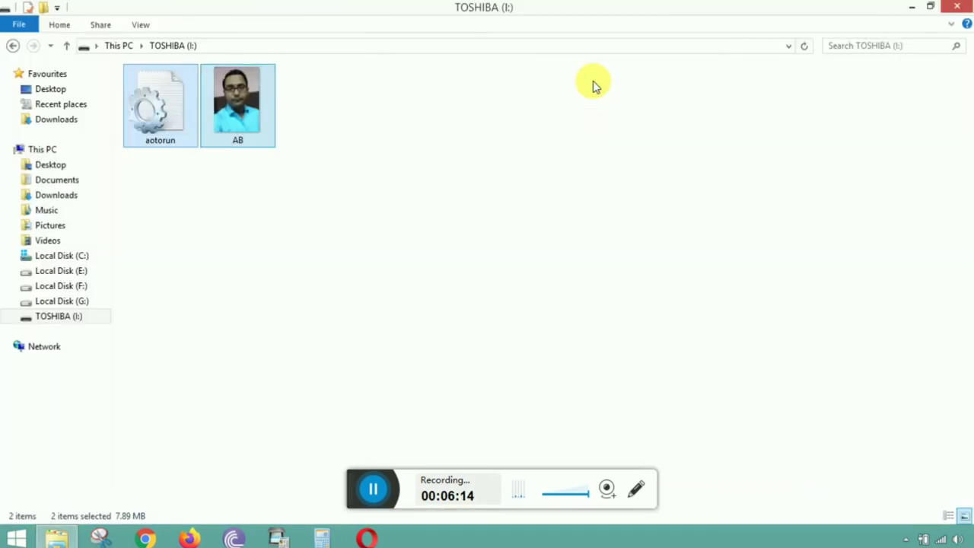
Return to This PC, refresh the drive list and eject the TOSHIBA (I:) drive
click(13, 45)
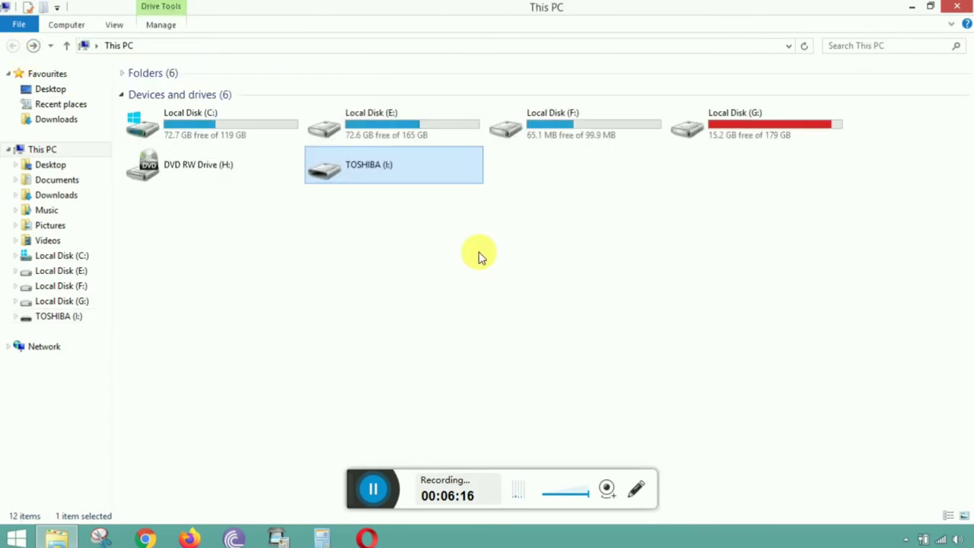
right_click(559, 200)
click(600, 254)
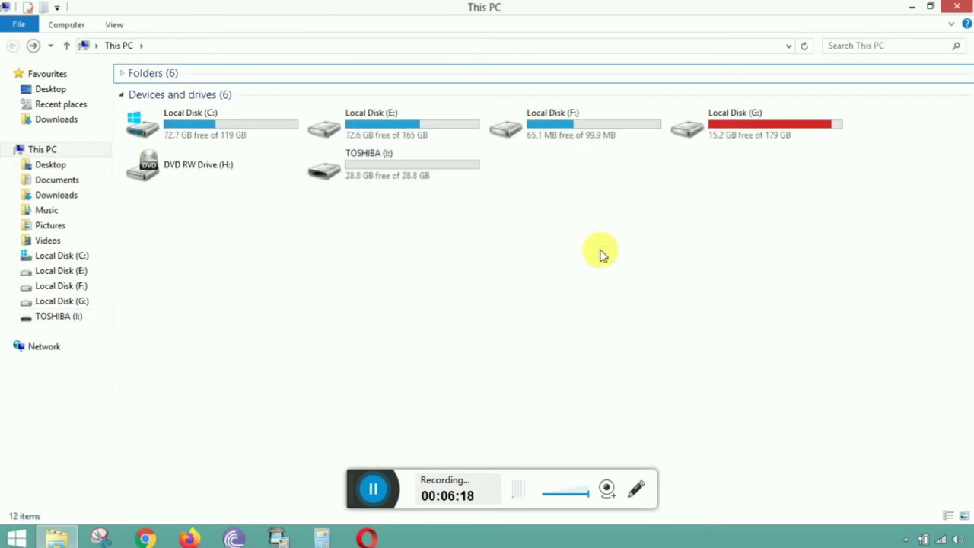
right_click(366, 165)
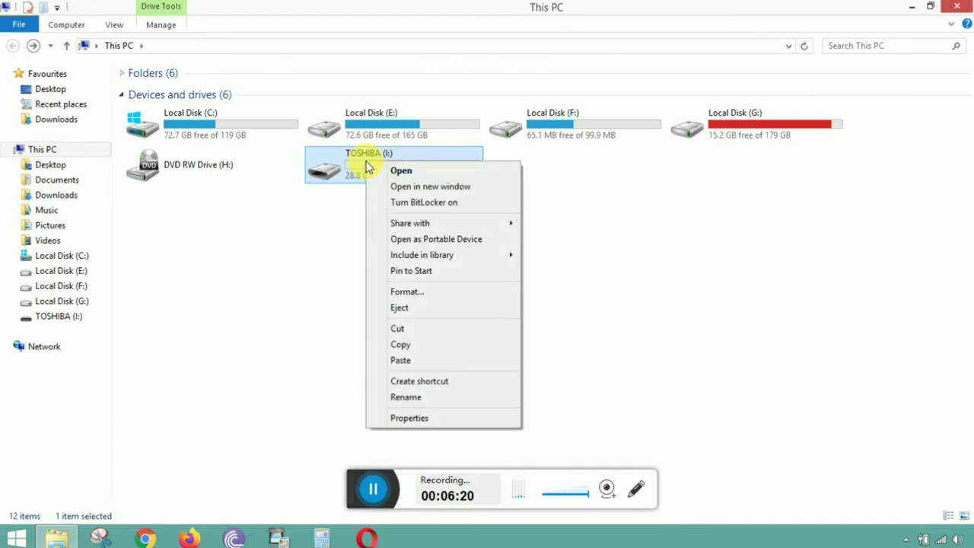
click(408, 310)
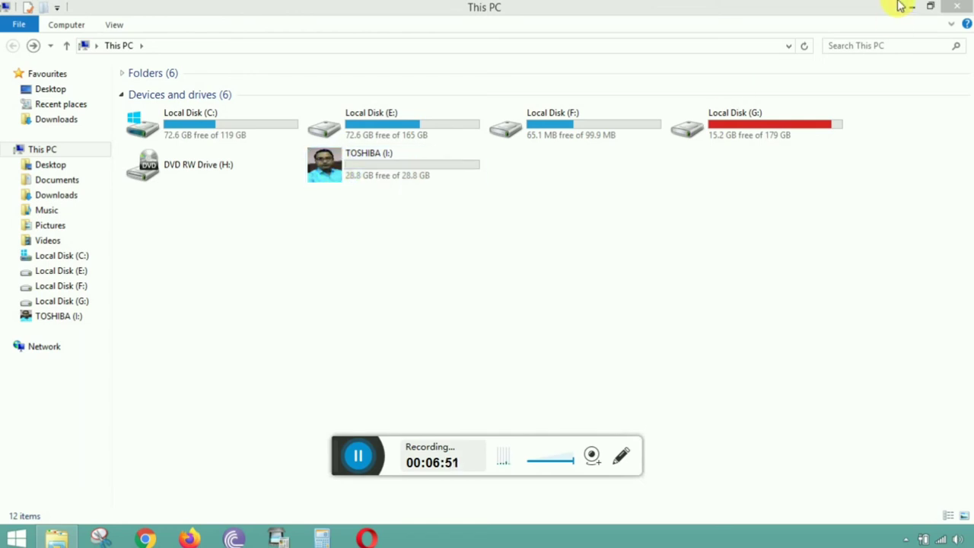
Refresh This PC to check the TOSHIBA (I:) drive's icon, and open the drive to view its files
drag(842, 13, 871, 61)
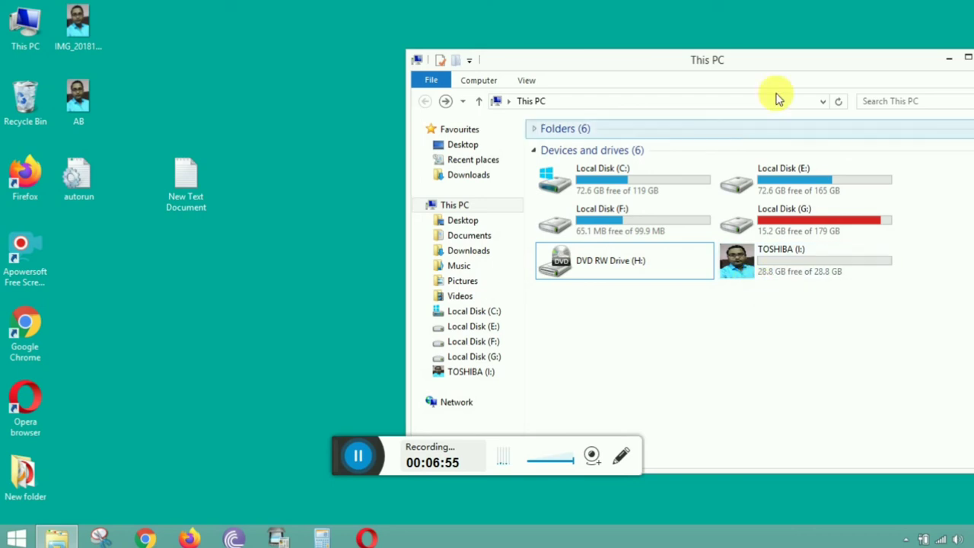
double_click(758, 65)
right_click(615, 248)
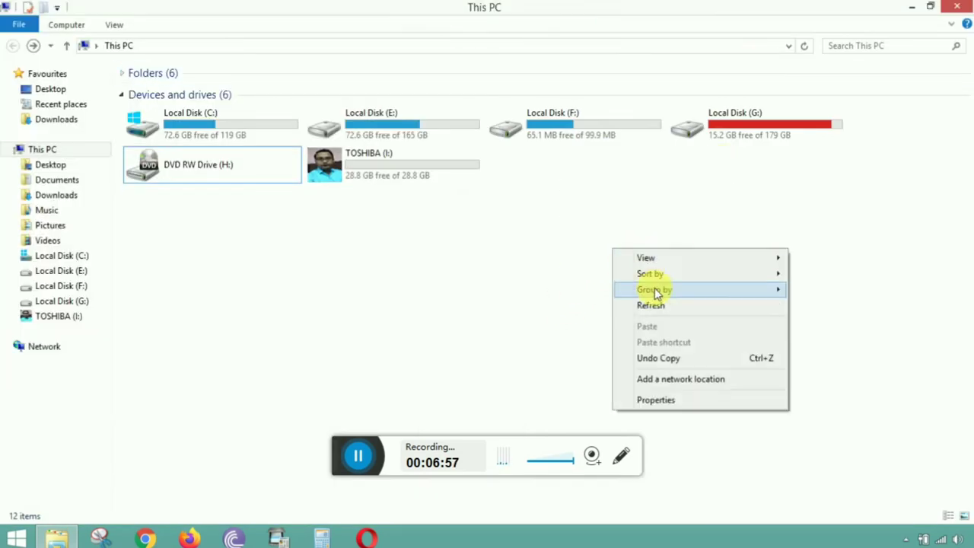
click(659, 306)
double_click(371, 177)
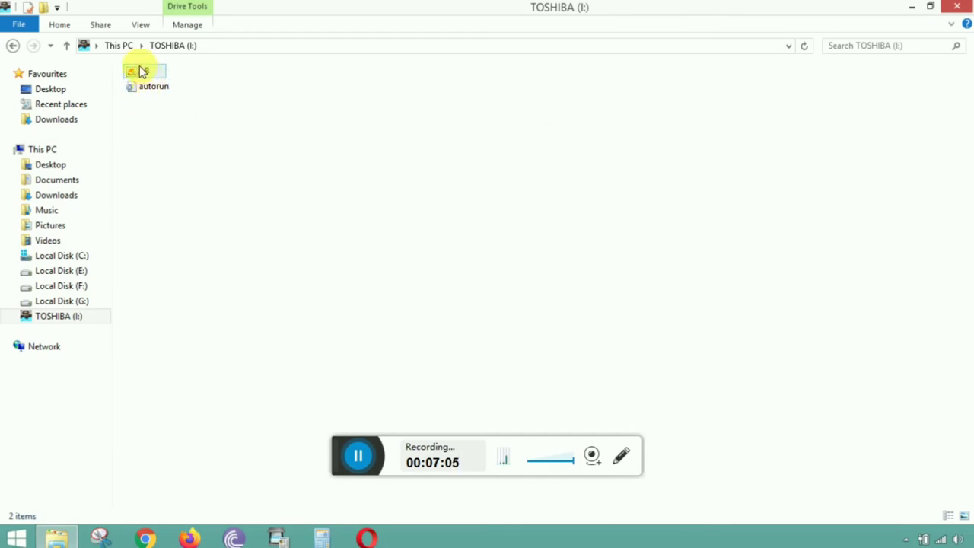
Set the Hidden attribute on both the AB picture and the autorun file on the TOSHIBA (I:) drive and refresh the folder
drag(137, 120, 144, 76)
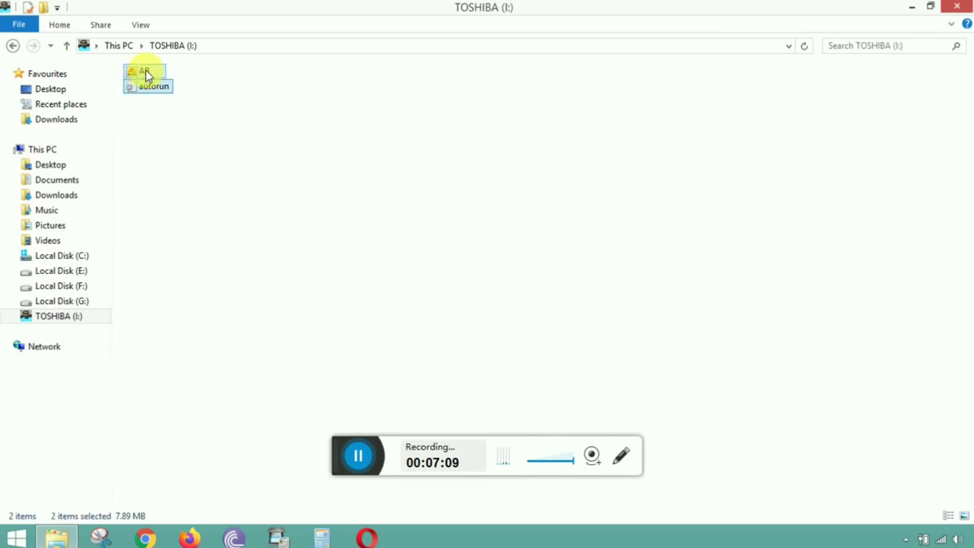
right_click(145, 70)
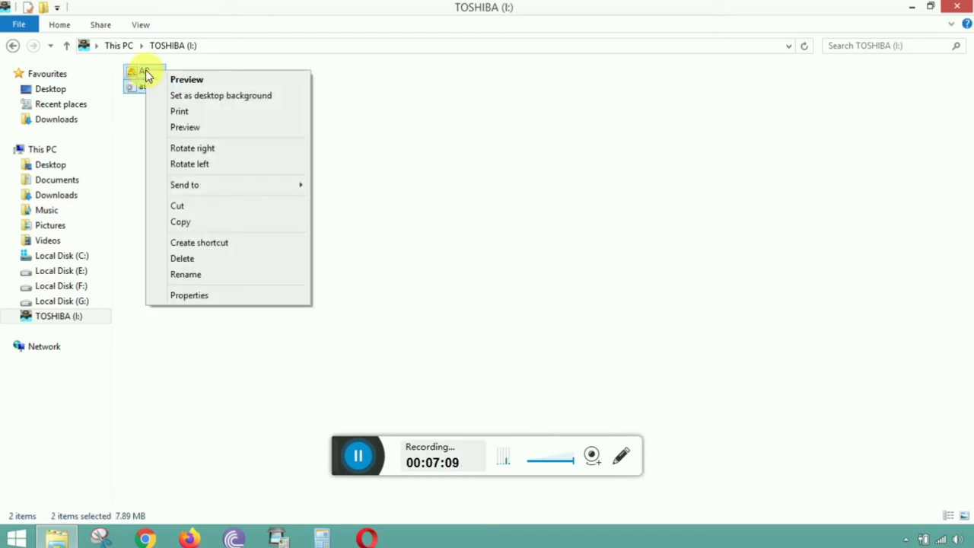
click(191, 303)
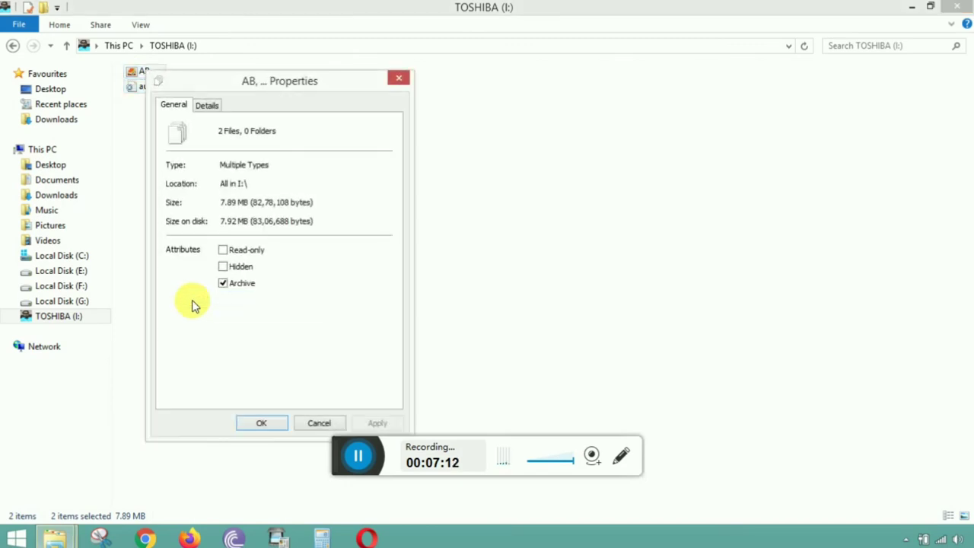
click(226, 272)
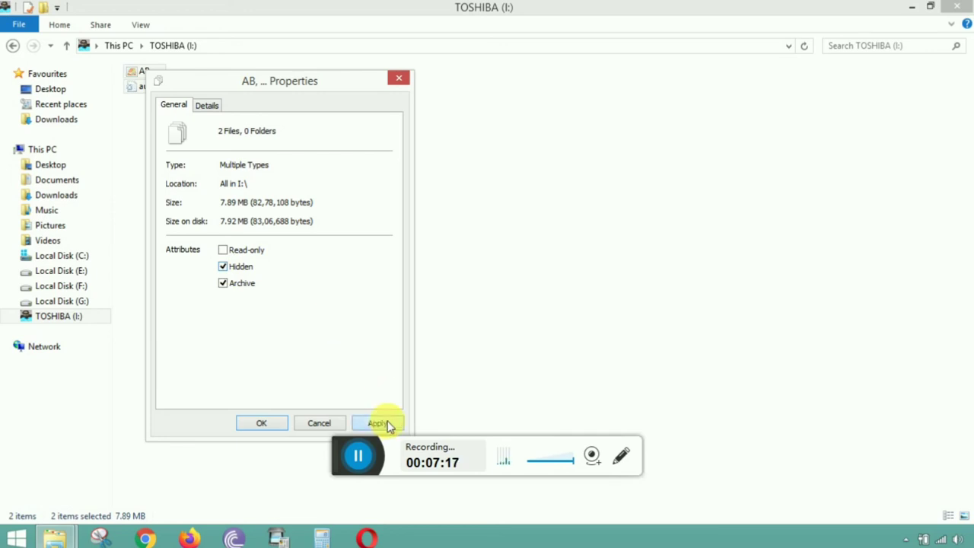
click(266, 423)
right_click(434, 145)
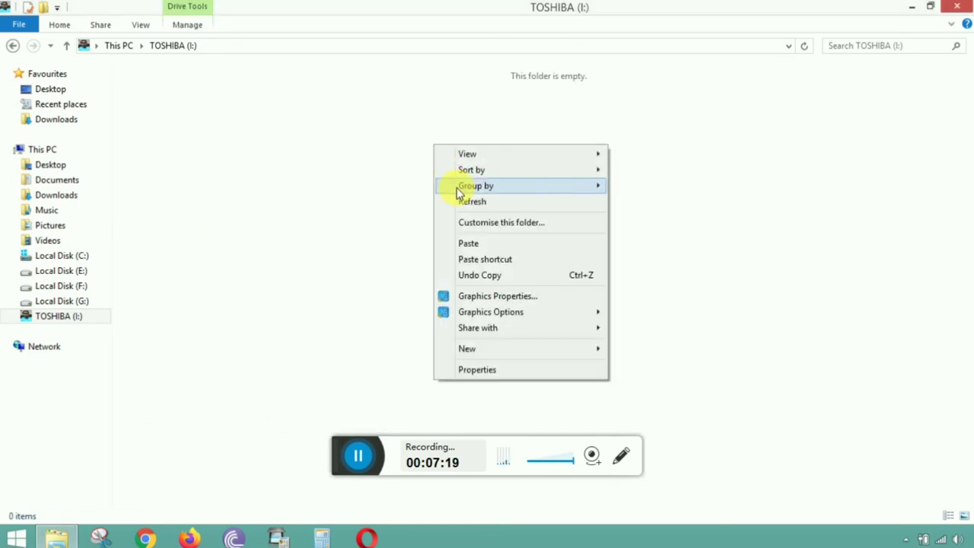
click(468, 200)
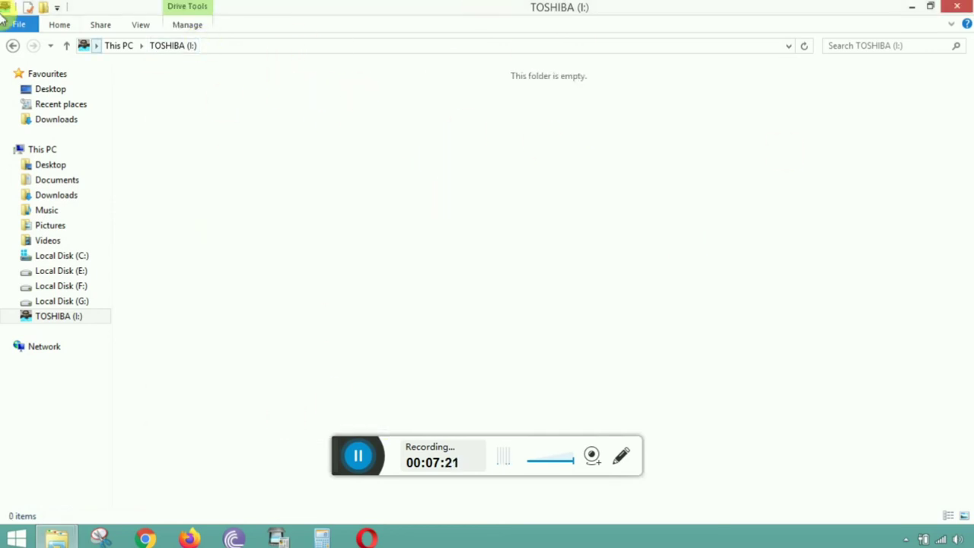
Go back to This PC and refresh the drive list to check the TOSHIBA (I:) drive's photo icon
click(13, 48)
right_click(571, 206)
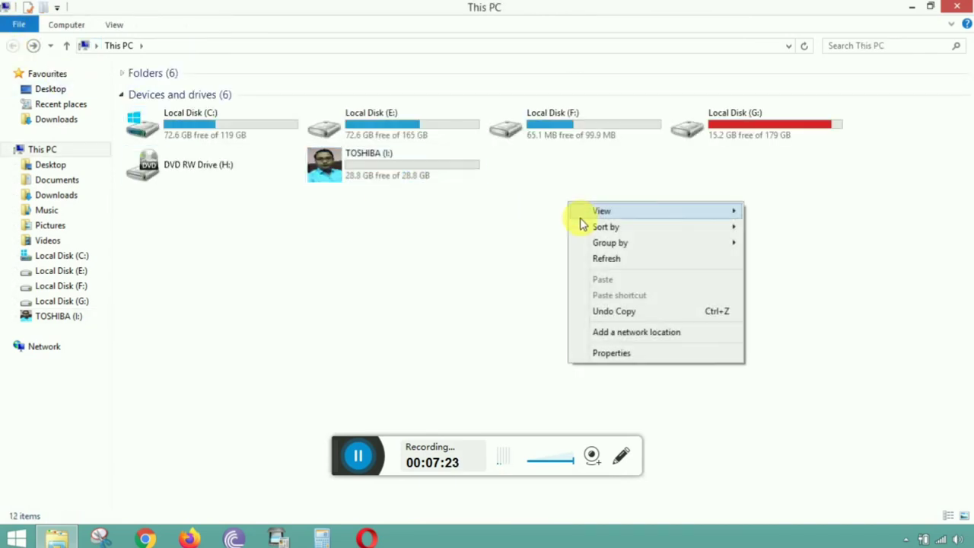
click(601, 259)
right_click(570, 191)
click(601, 242)
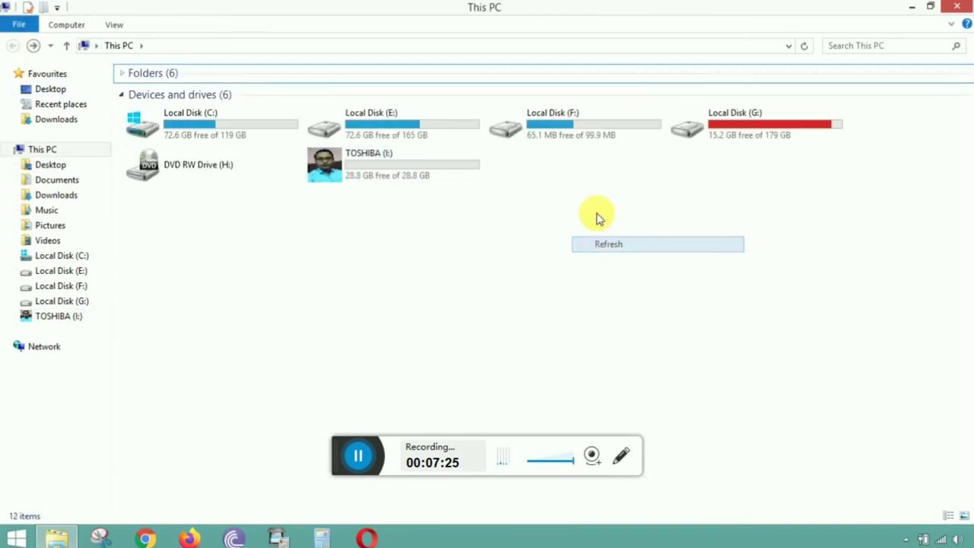
right_click(595, 197)
click(636, 252)
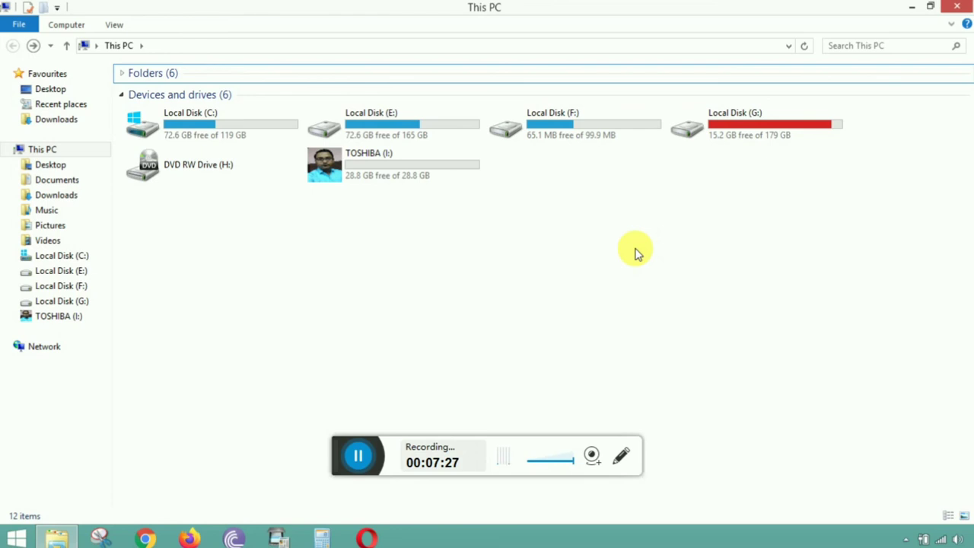